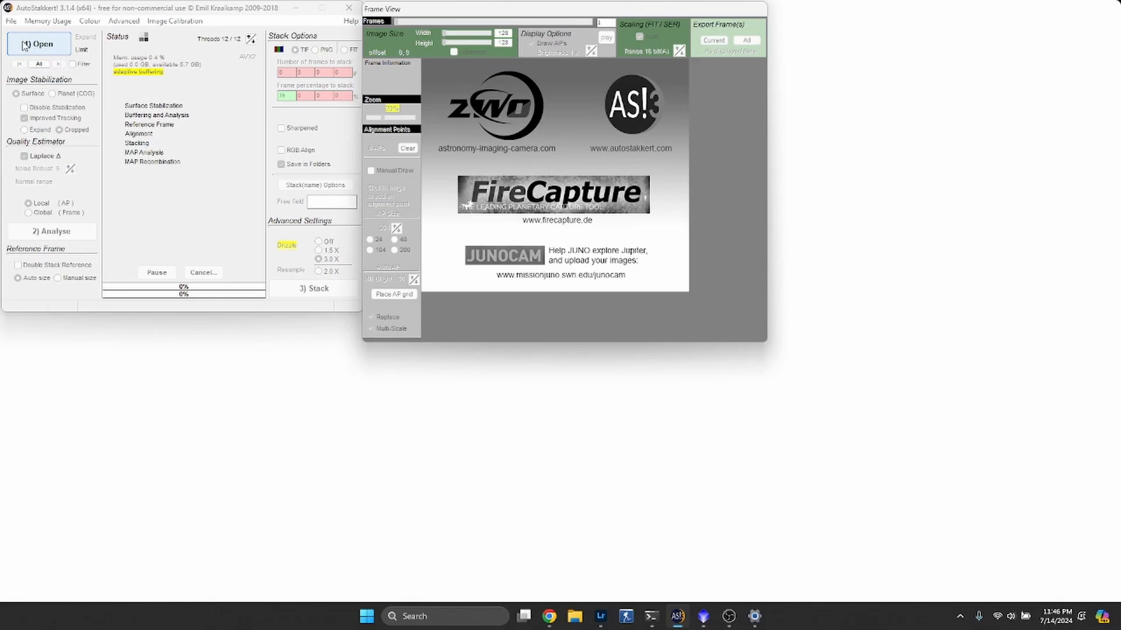
- Bring up the file browser for opening a recording and go up to the sun folder
left_click(25, 45)
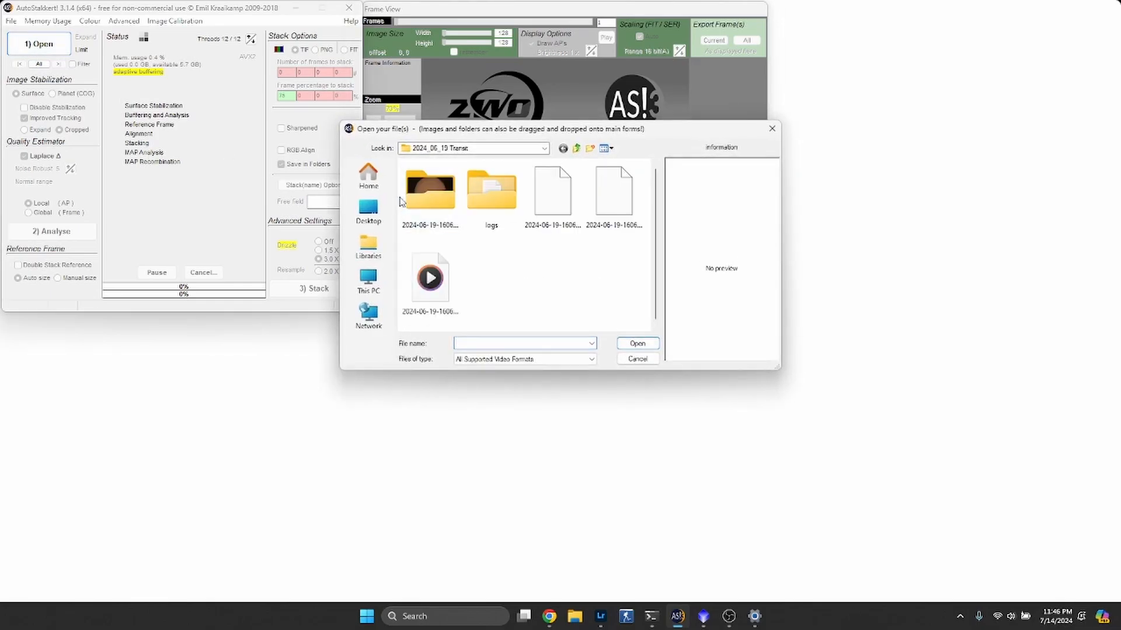
left_click(576, 148)
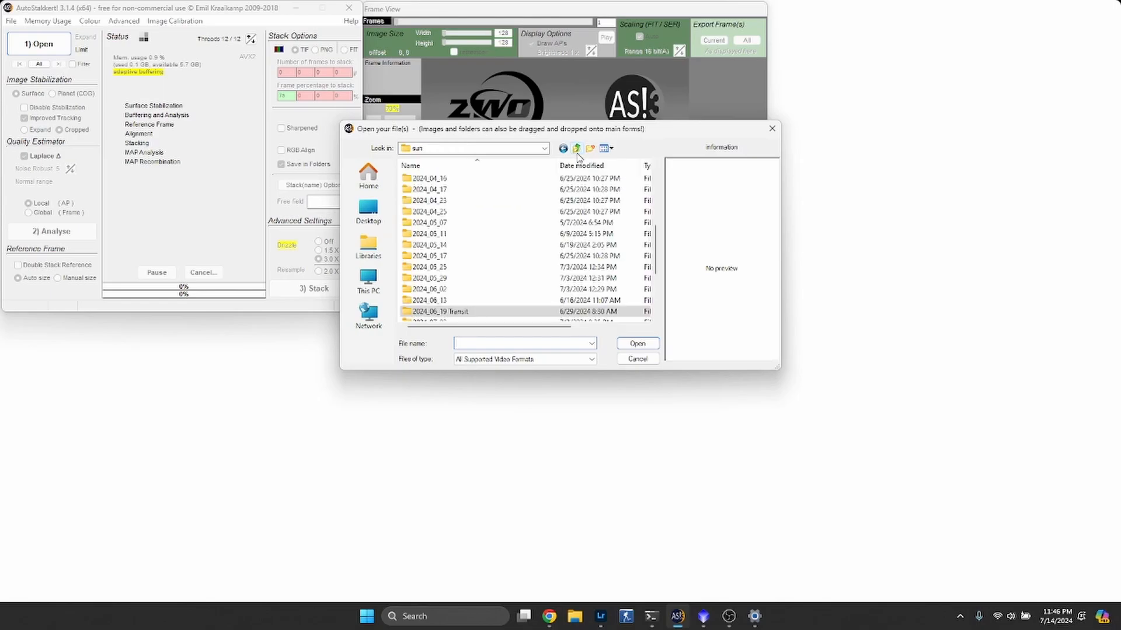
left_click(496, 221)
key("Down")
key("Down")
key("Down")
key("Down")
key("Down")
key("Down")
key("Down")
key("Down")
key("Down")
key("Down")
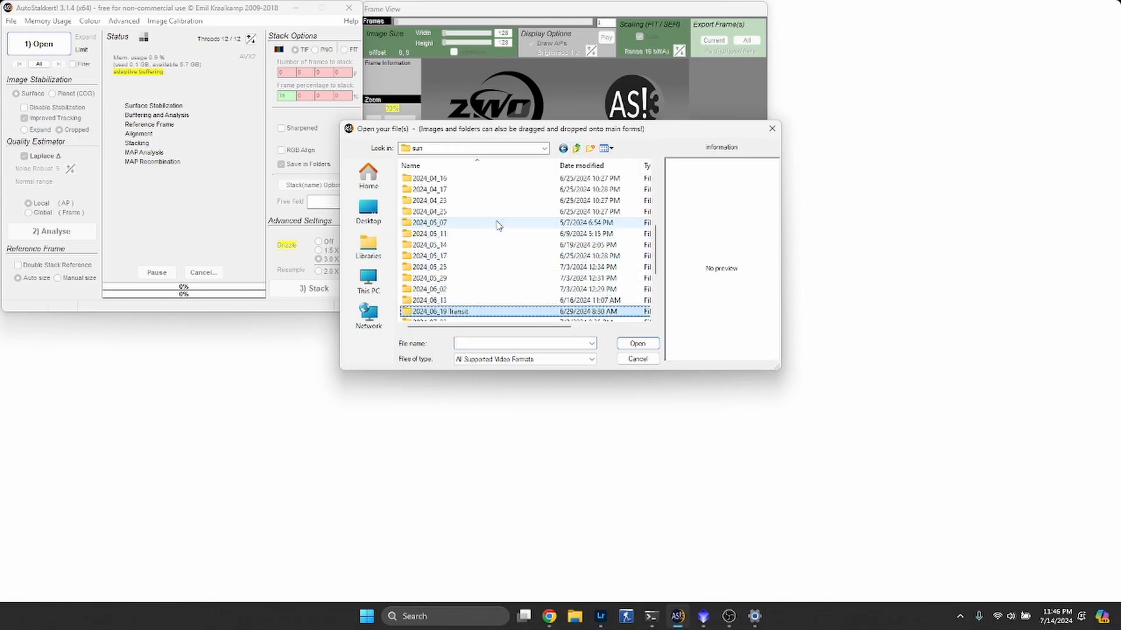
key("Down")
key("Up")
key("Up")
key("Return")
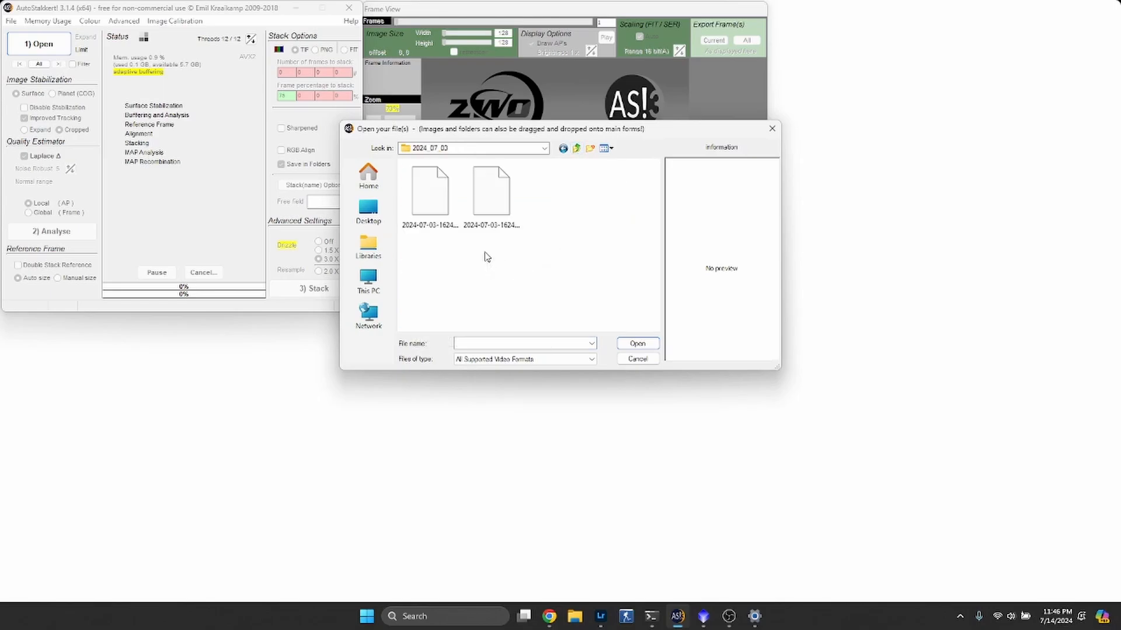
key("BackSpace")
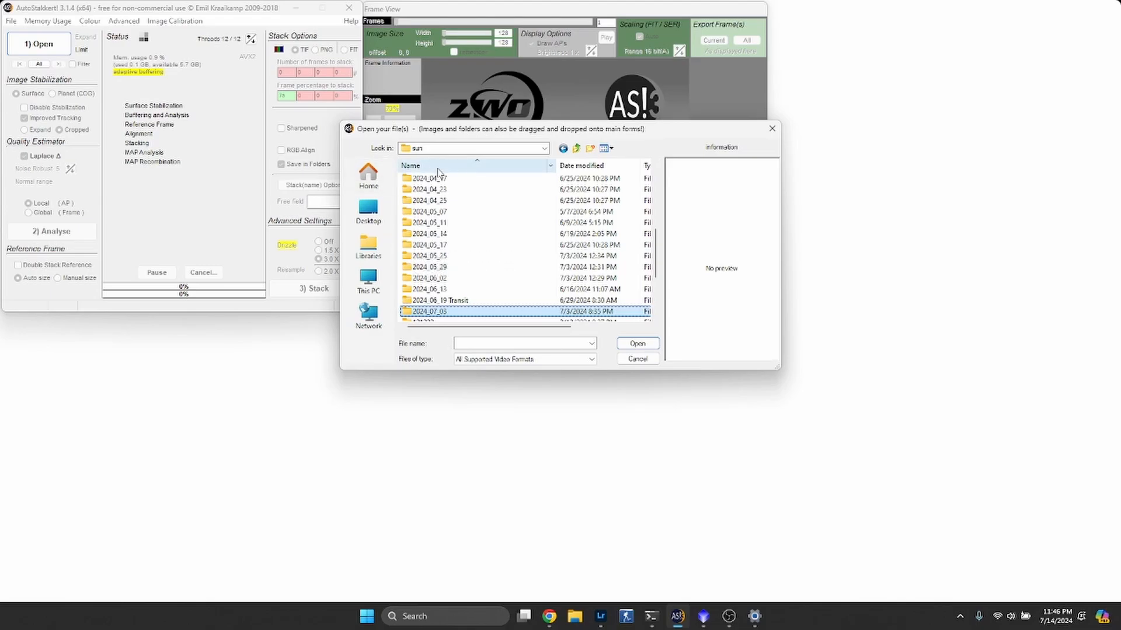
key("BackSpace")
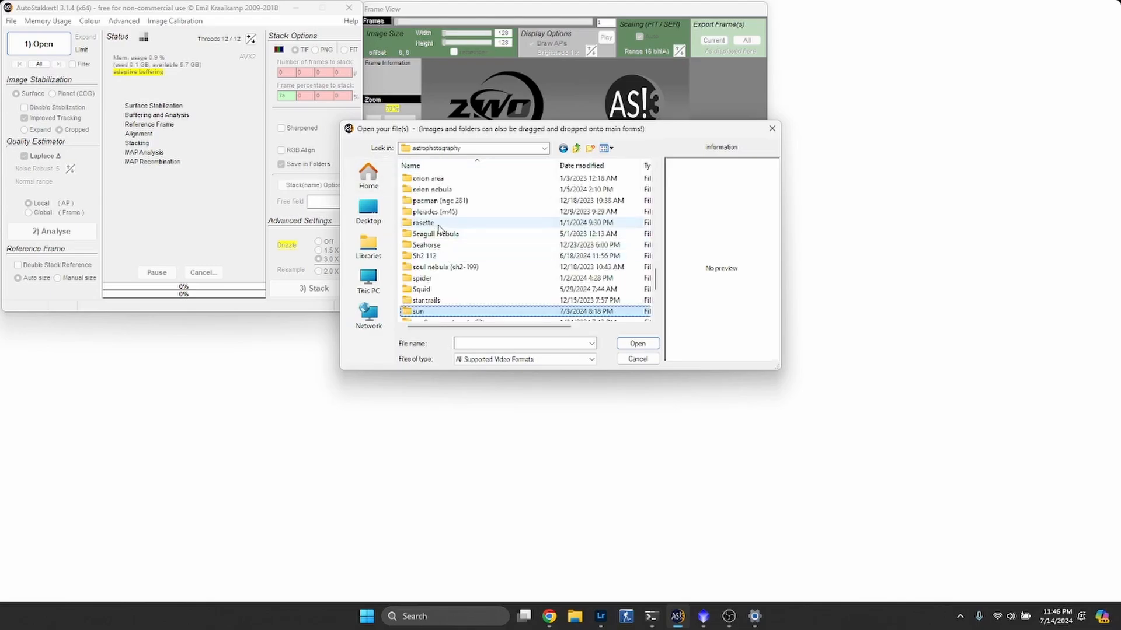
left_click(439, 226)
key("Home")
key("Down")
key("Down")
key("Return")
key("Down")
key("Down")
key("Down")
key("Down")
key("Down")
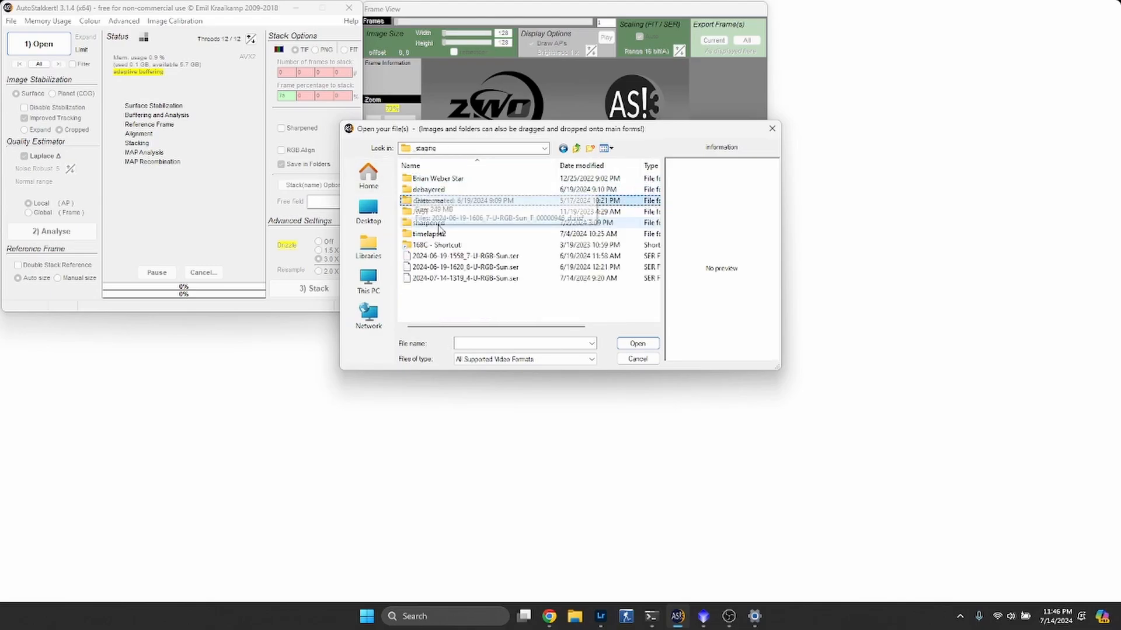
key("Down")
key("Down")
key("Down")
key("Down")
key("Return")
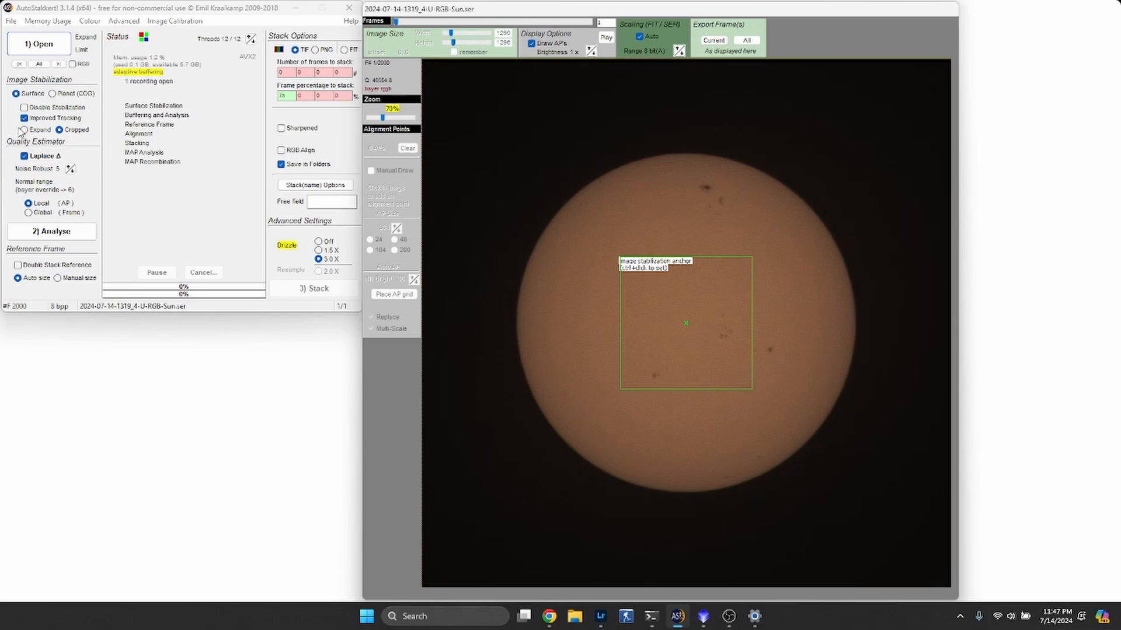
- Analyse the recording's frame quality and place an automatic alignment point grid over the solar disc
left_click(53, 232)
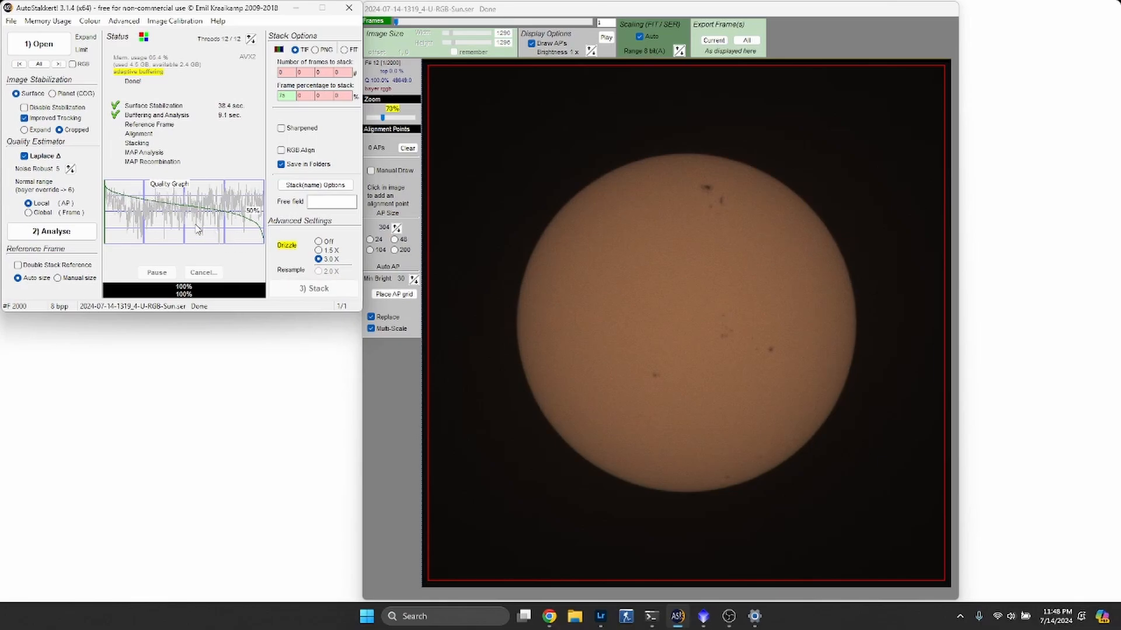
double_click(287, 96)
double_click(288, 95)
left_click(399, 294)
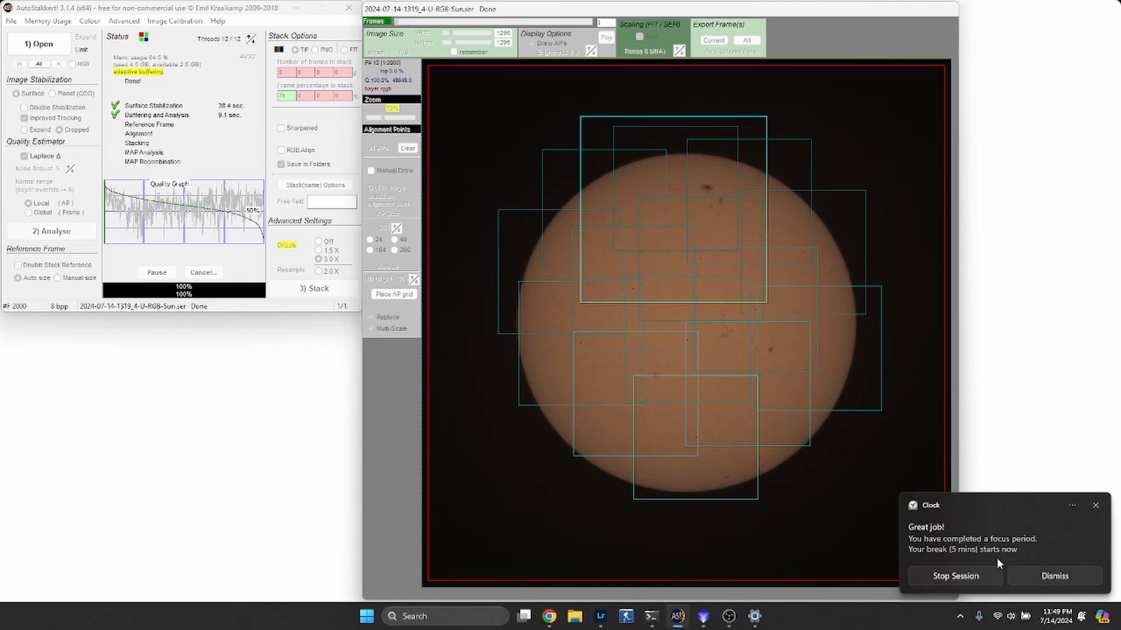
left_click(1032, 575)
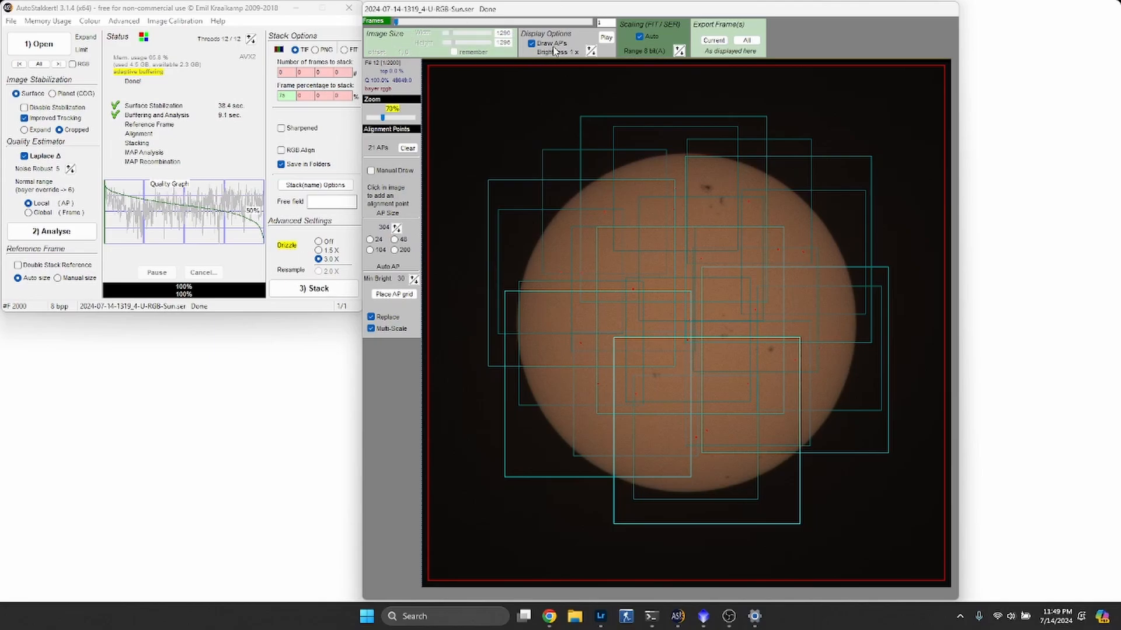
- Hide the alignment points and step through individual frames to compare the sunspots' sharpness
left_click(532, 43)
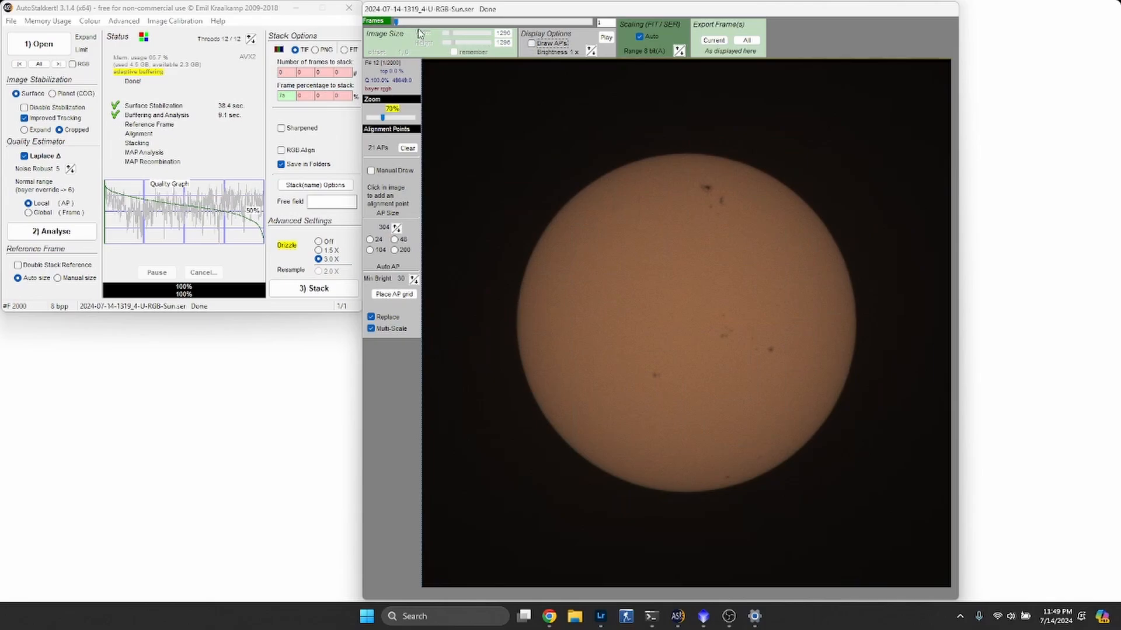
left_click_drag(397, 23, 399, 24)
key("Left")
key("Left")
key("Left")
key("Left")
key("Left")
key("Left")
key("Left")
key("Left")
key("Left")
key("Left")
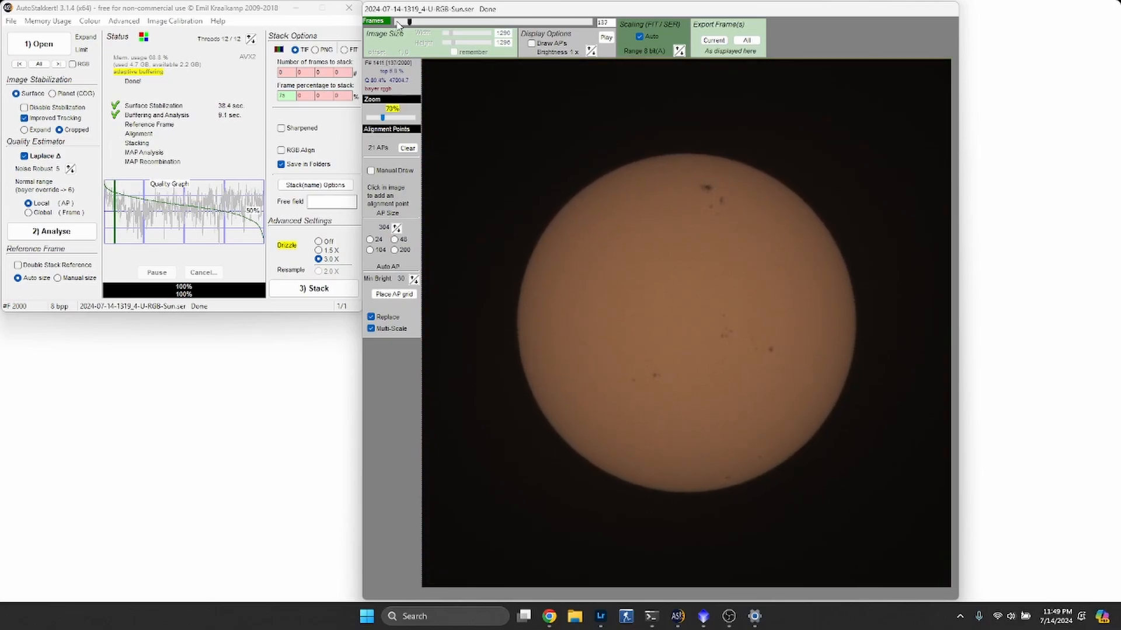
key("Right")
key("Right")
key("Right")
key("Right")
- Stack the analysed solar frames with the current stack and drizzle options
left_click(303, 290)
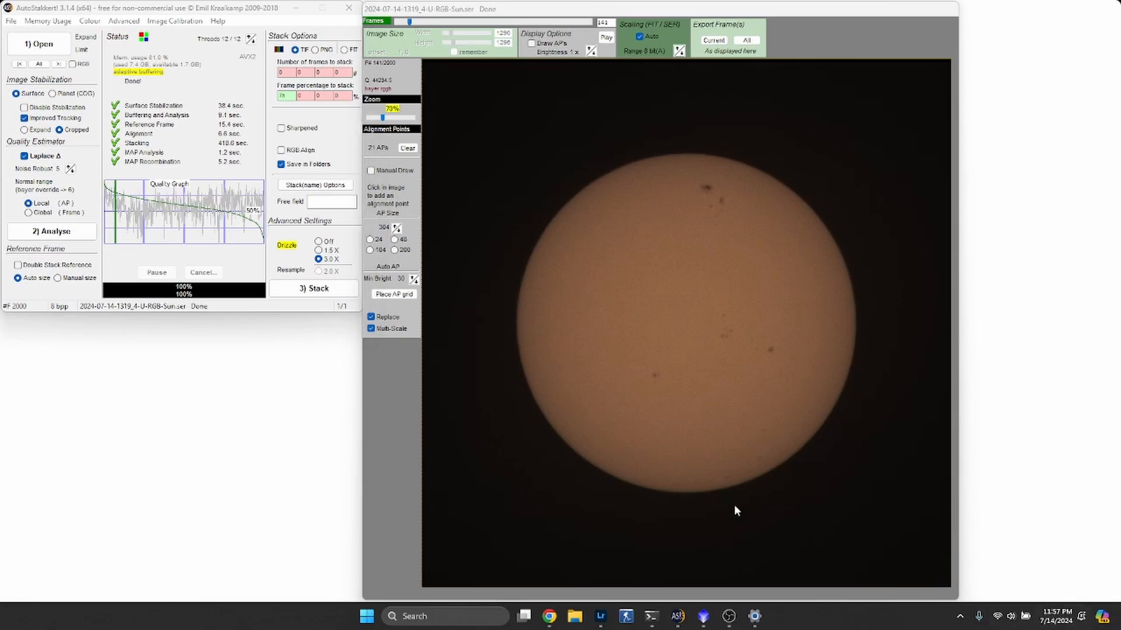
- Switch to PixInsight and browse to the _staging folder inside astrophotography for opening an image
left_click(704, 616)
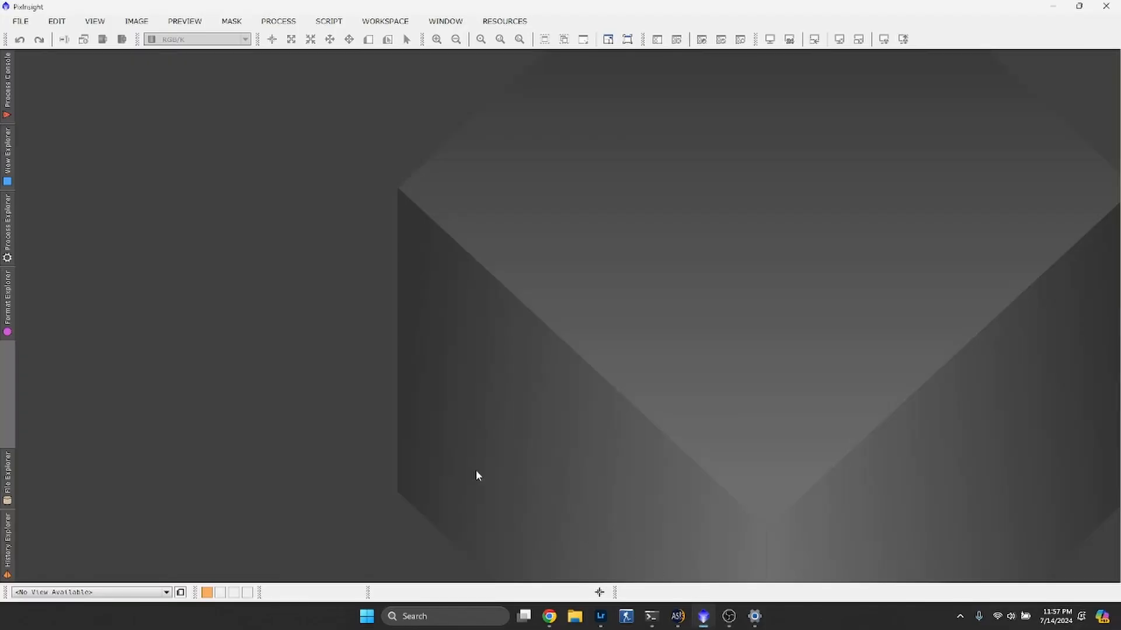
left_click(20, 21)
left_click(37, 41)
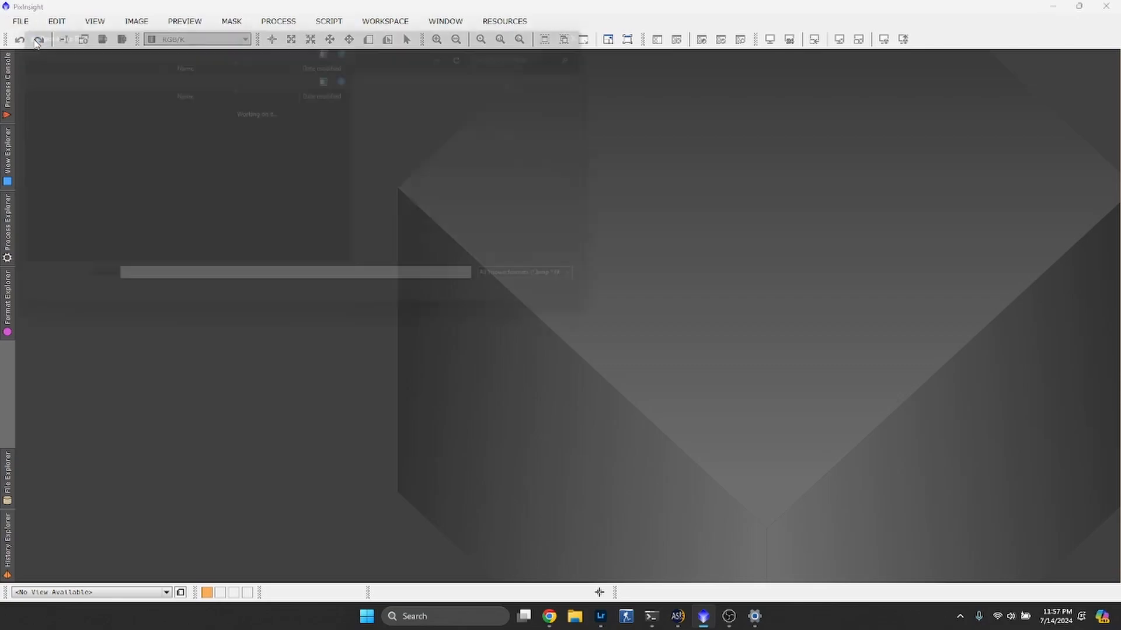
left_click(258, 51)
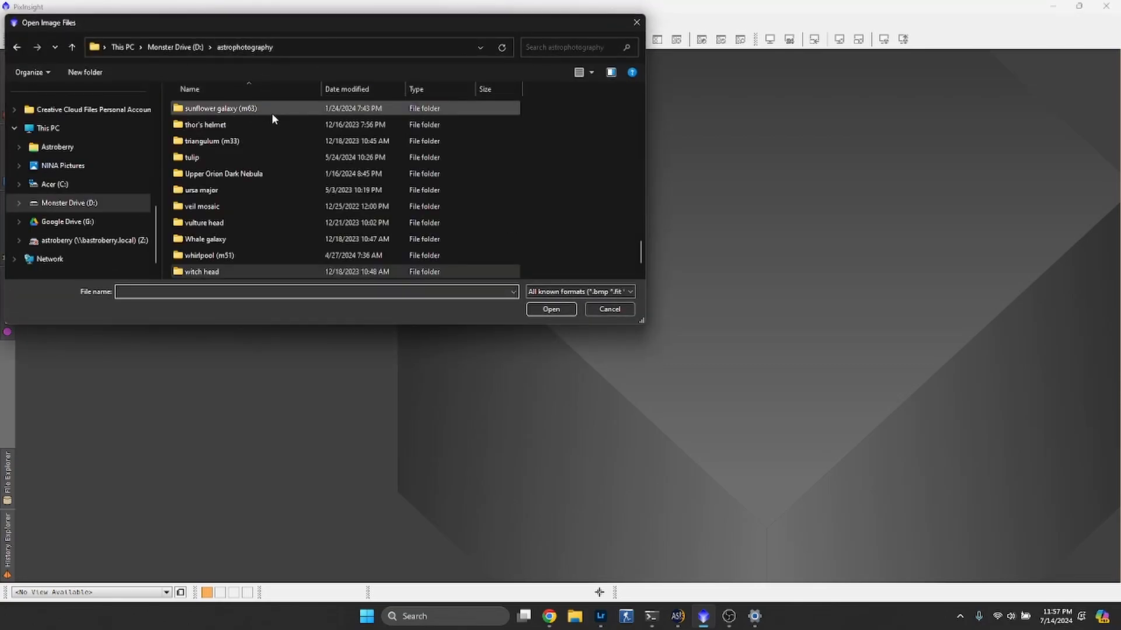
scroll(273, 115, "up", 5)
double_click(273, 117)
key("Down")
key("Down")
key("Down")
key("Down")
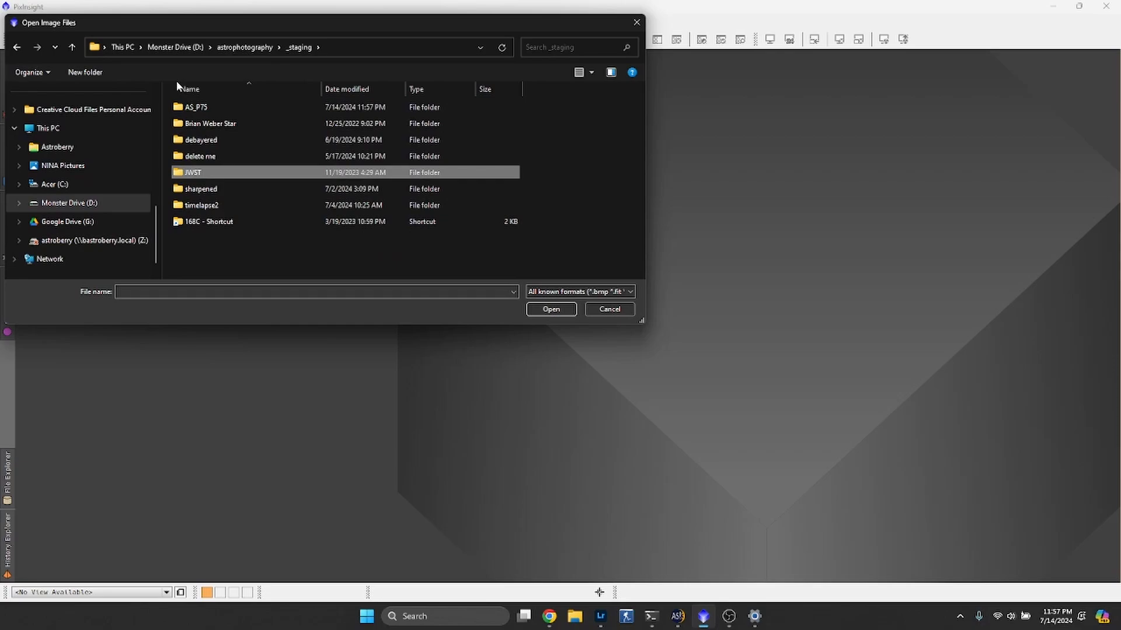
key("Up")
key("Up")
key("Up")
key("Up")
key("Return")
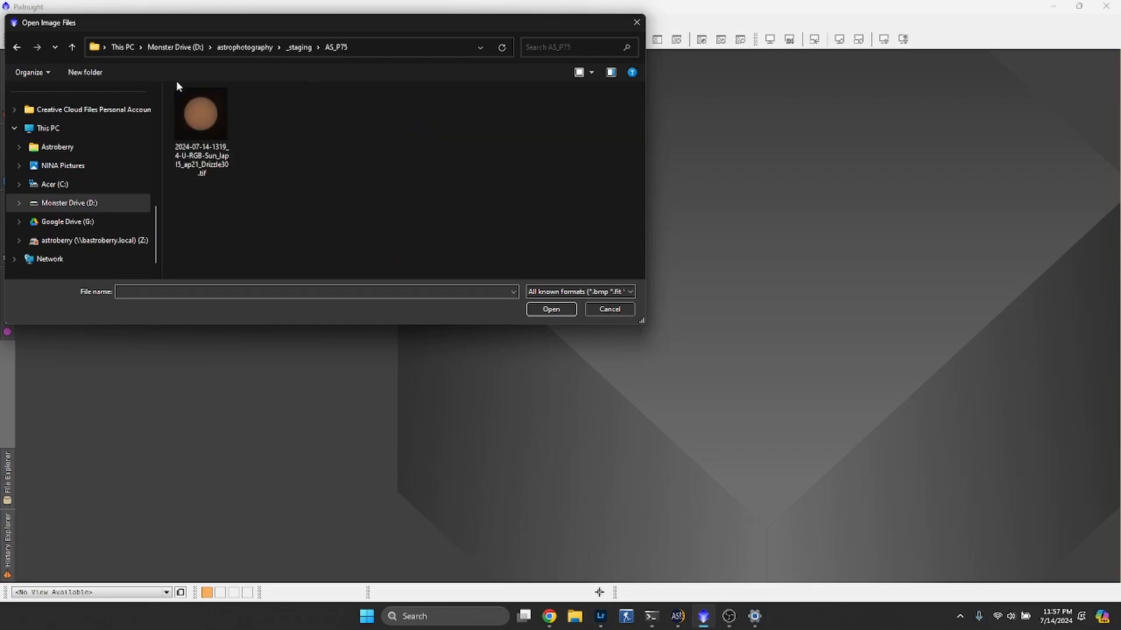
key("Down")
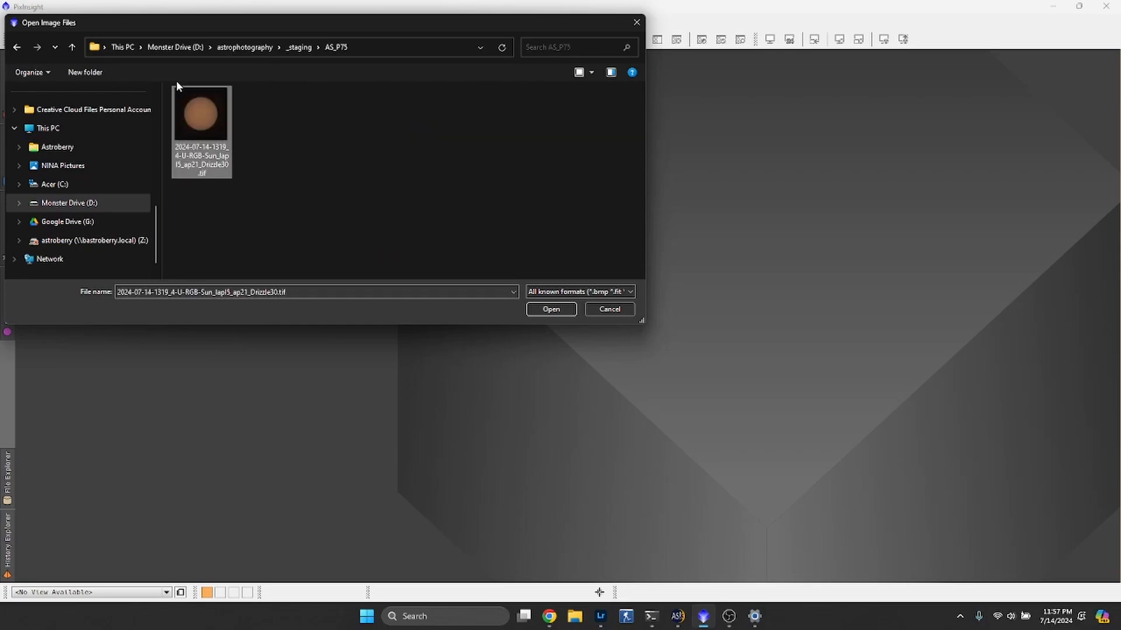
double_click(208, 143)
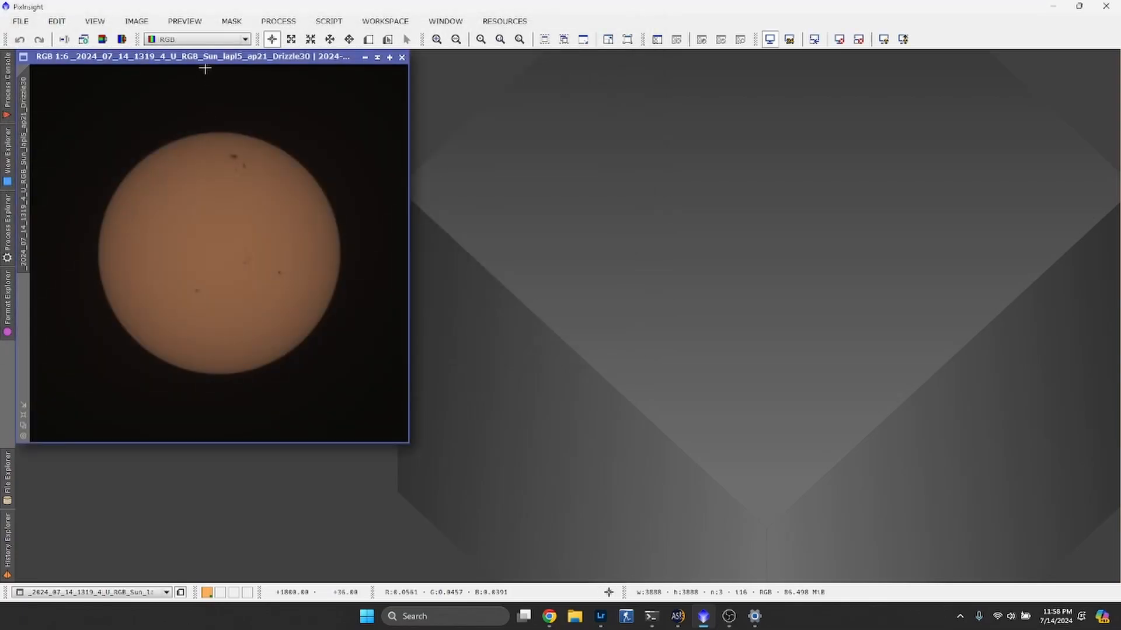
- Open the SolarToolbox process and arrange its window beside the solar image
left_click_drag(204, 58, 410, 77)
key("ctrl+plus")
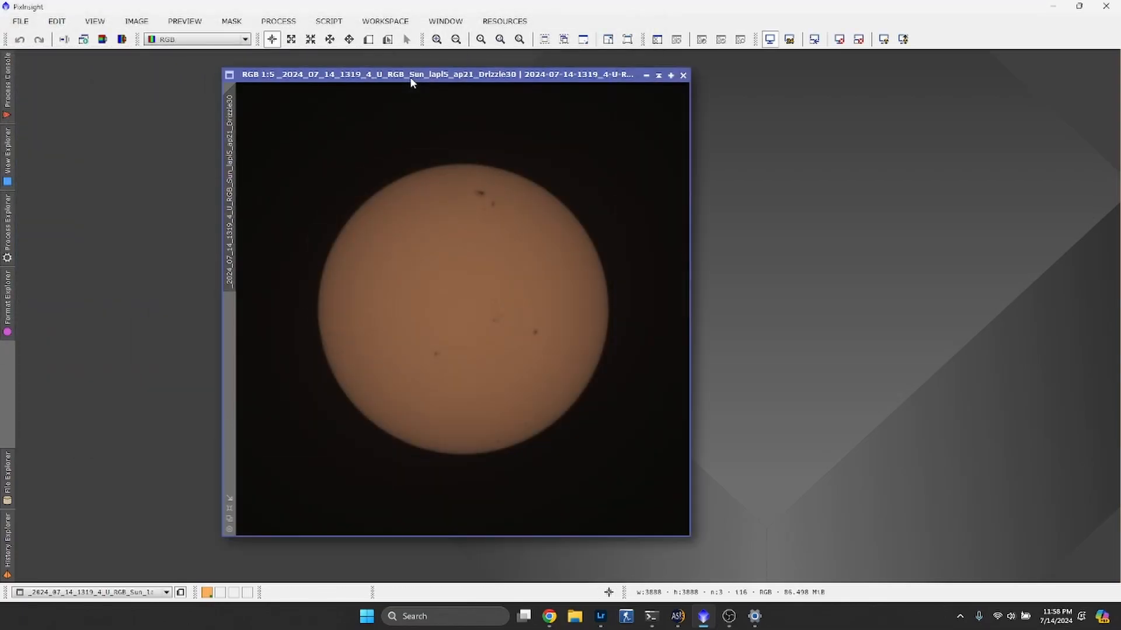
scroll(489, 268, "up", 3)
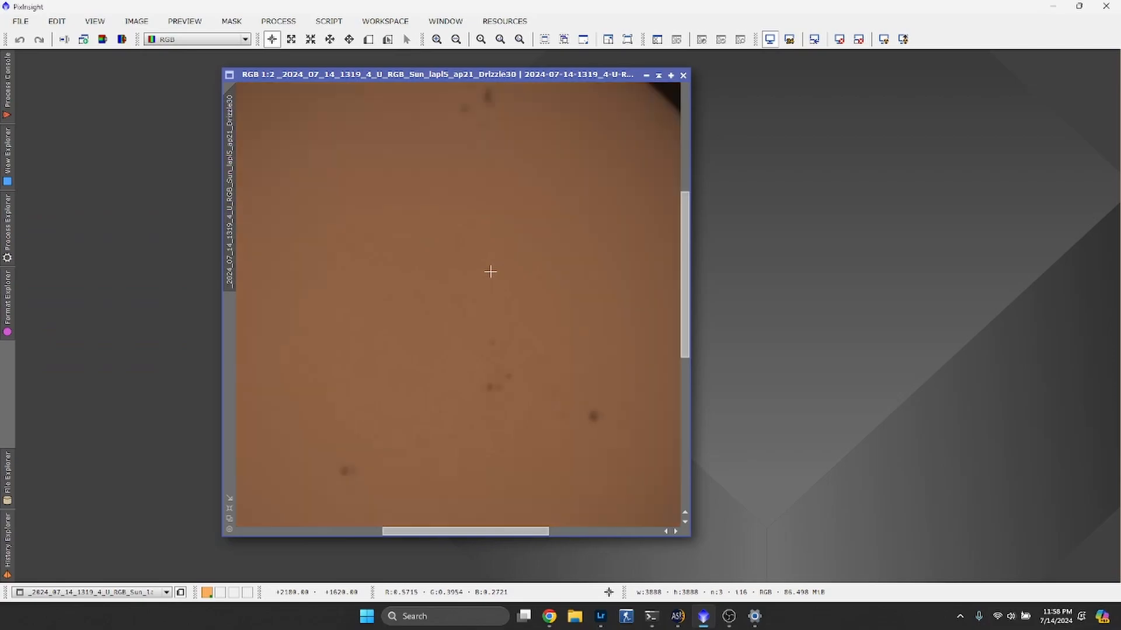
scroll(490, 272, "down", 2)
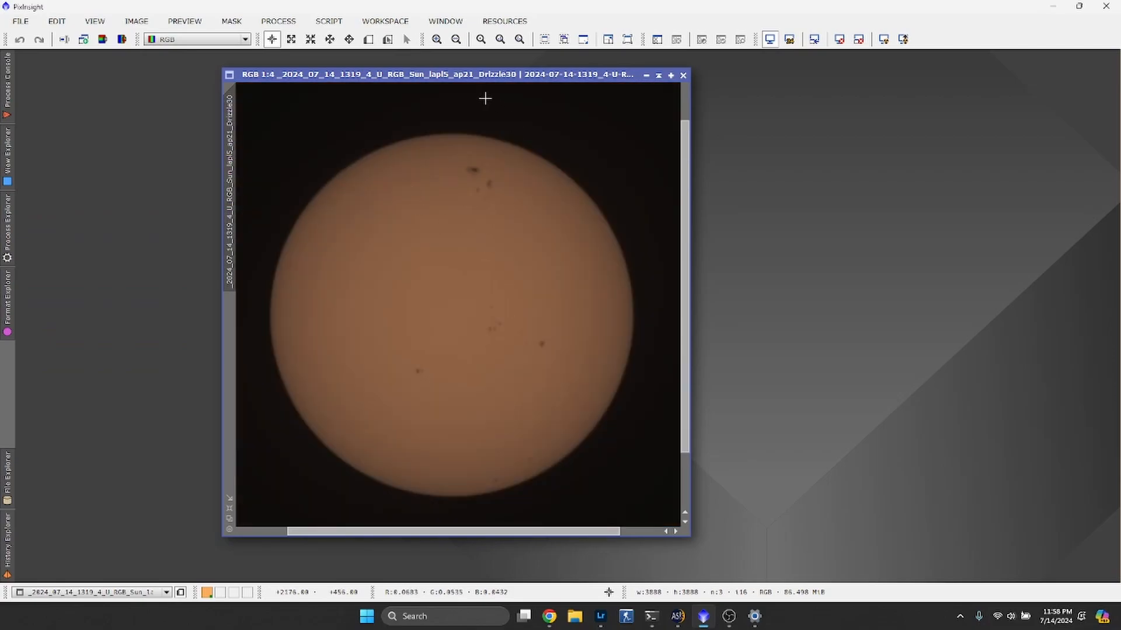
scroll(485, 98, "down", 2)
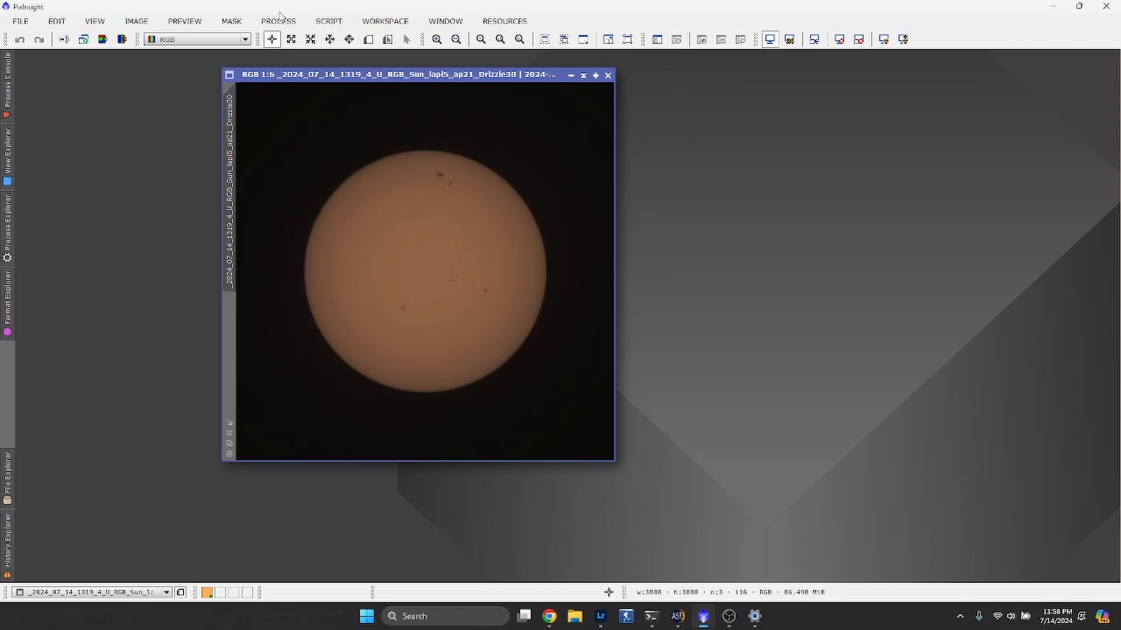
left_click(280, 19)
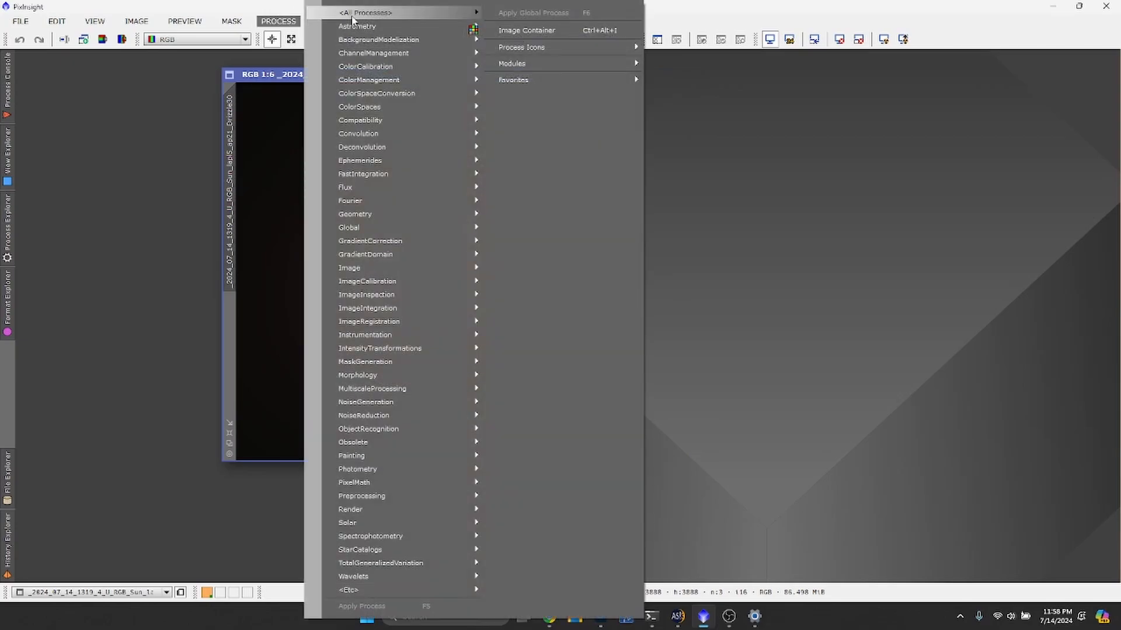
mouse_move(354, 20)
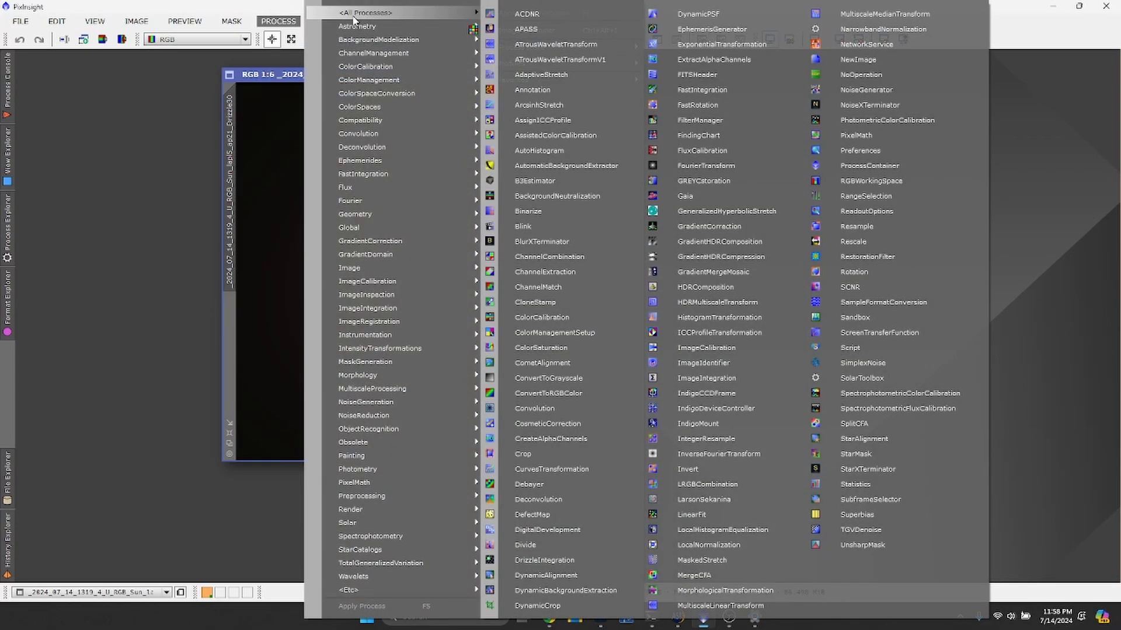
left_click(888, 380)
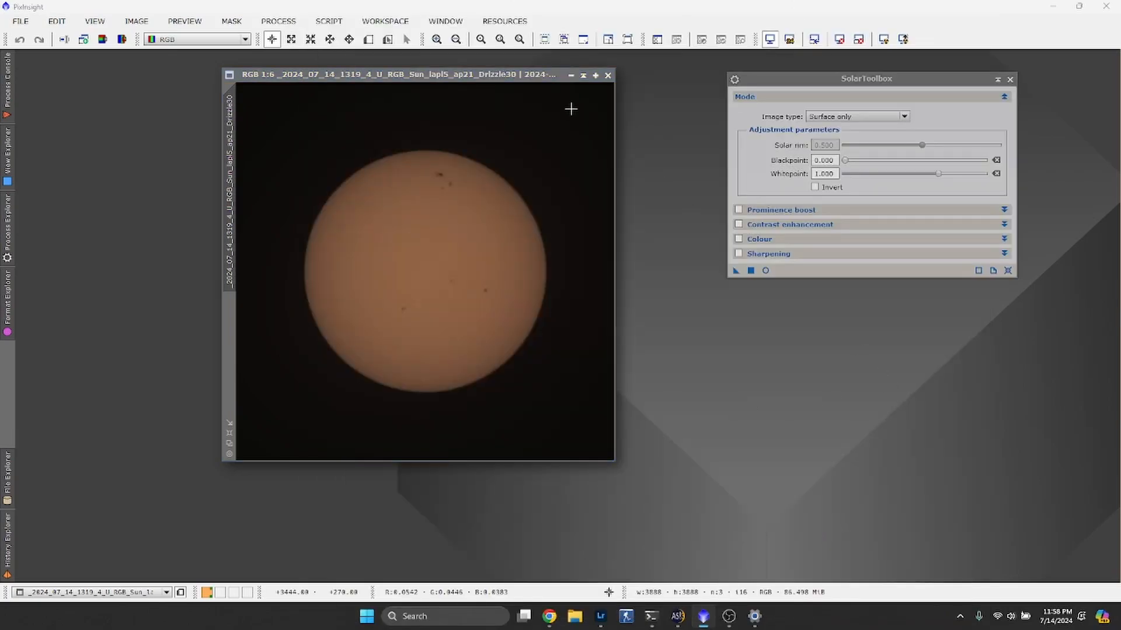
left_click(501, 80)
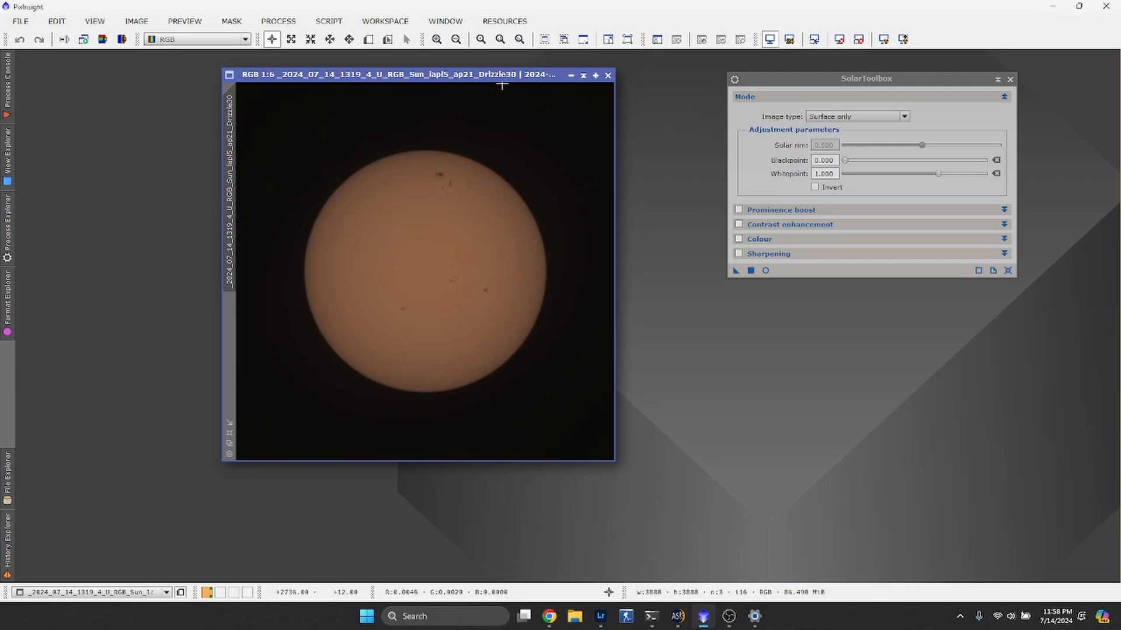
left_click_drag(490, 80, 409, 76)
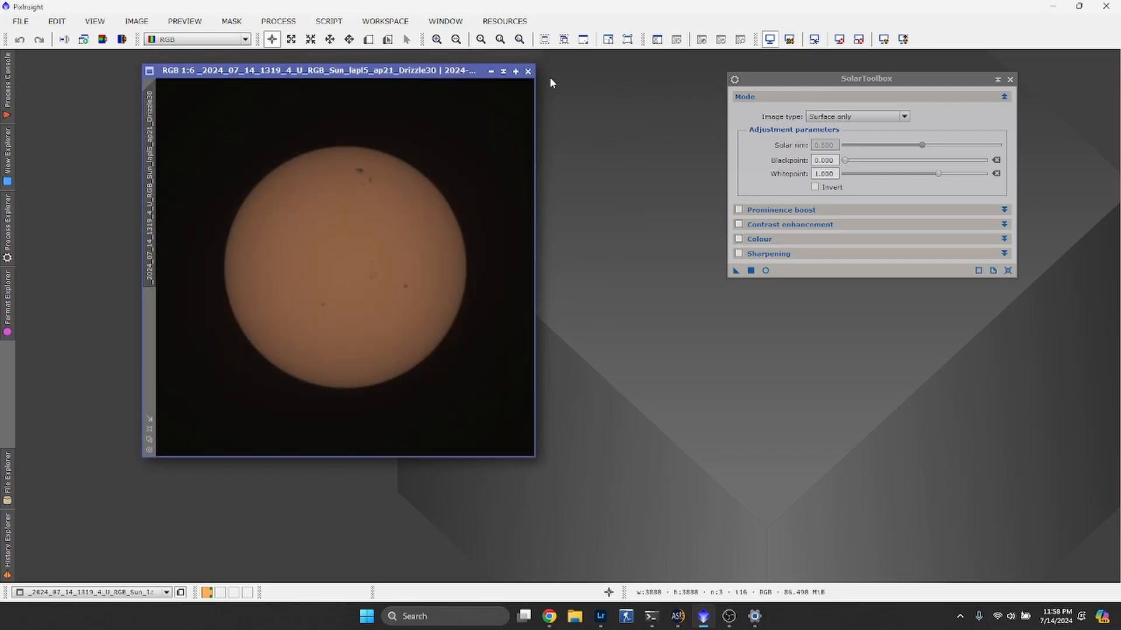
left_click_drag(765, 79, 657, 78)
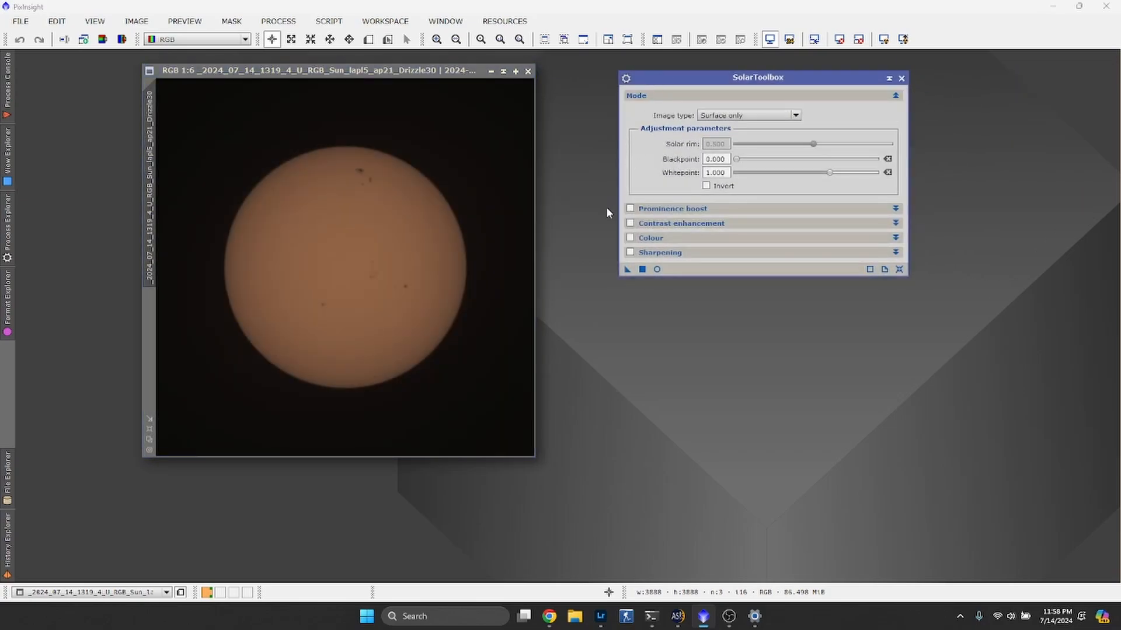
- Show a real-time preview of SolarToolbox on the solar image and set the whitepoint to 0.820
left_click(657, 270)
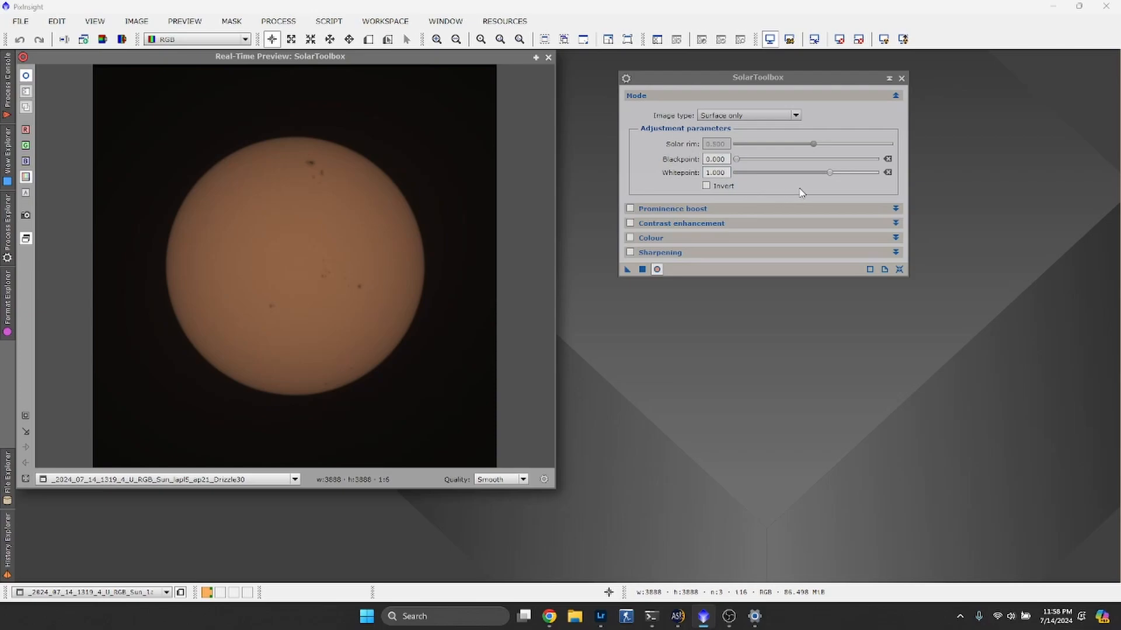
left_click_drag(829, 173, 813, 175)
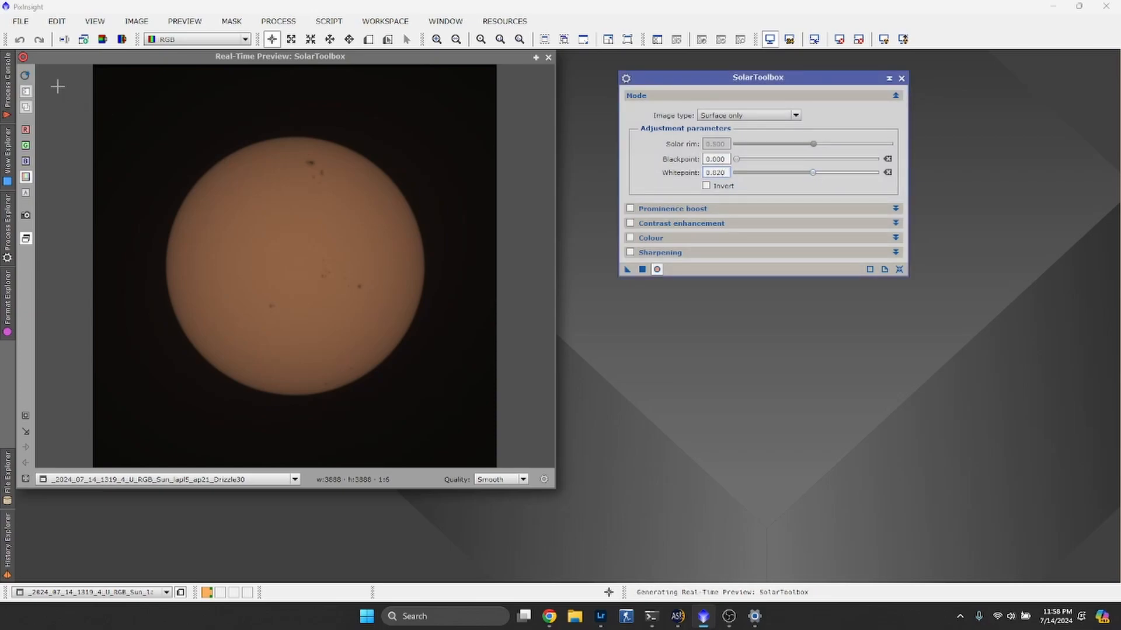
left_click_drag(125, 58, 174, 64)
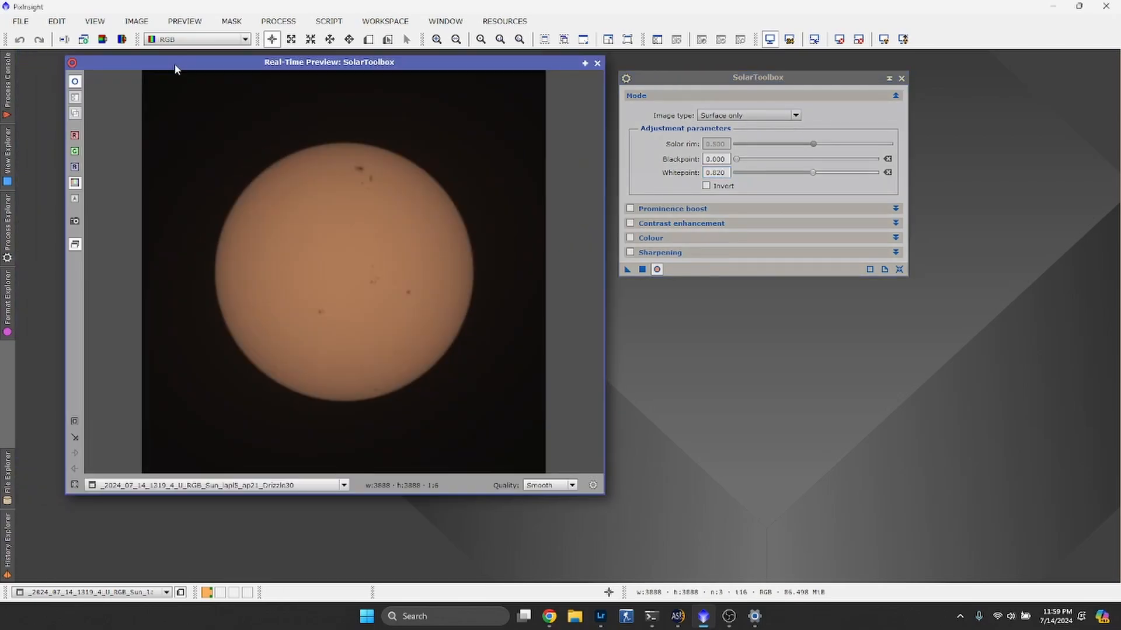
left_click(73, 83)
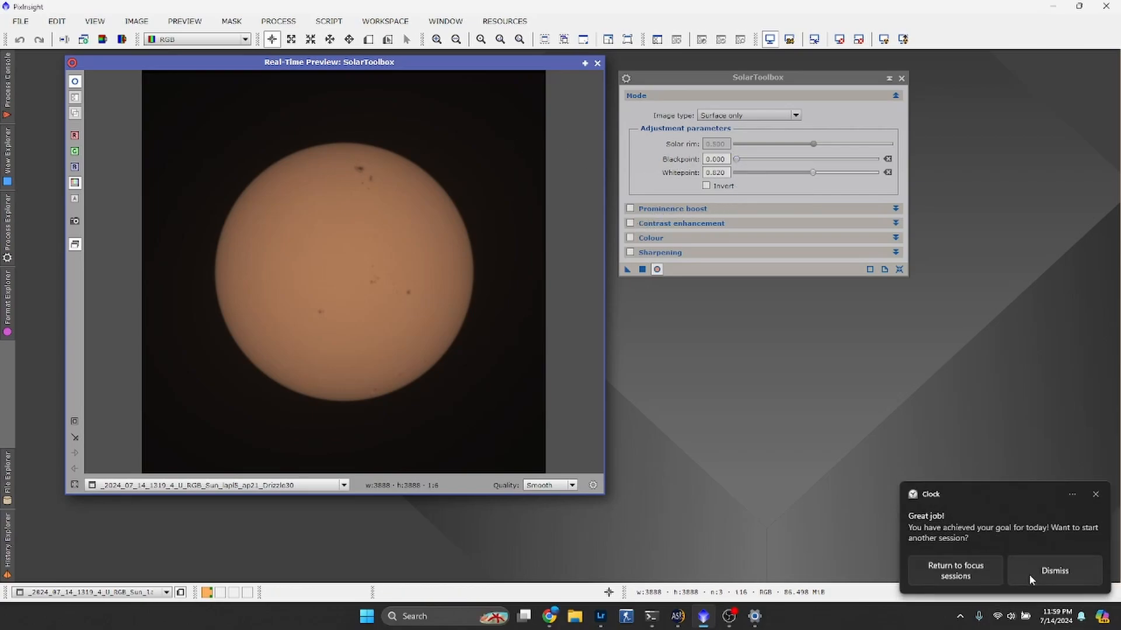
- Dismiss the Clock notification, enable contrast enhancement in SolarToolbox and show its local contrast settings
left_click(1030, 576)
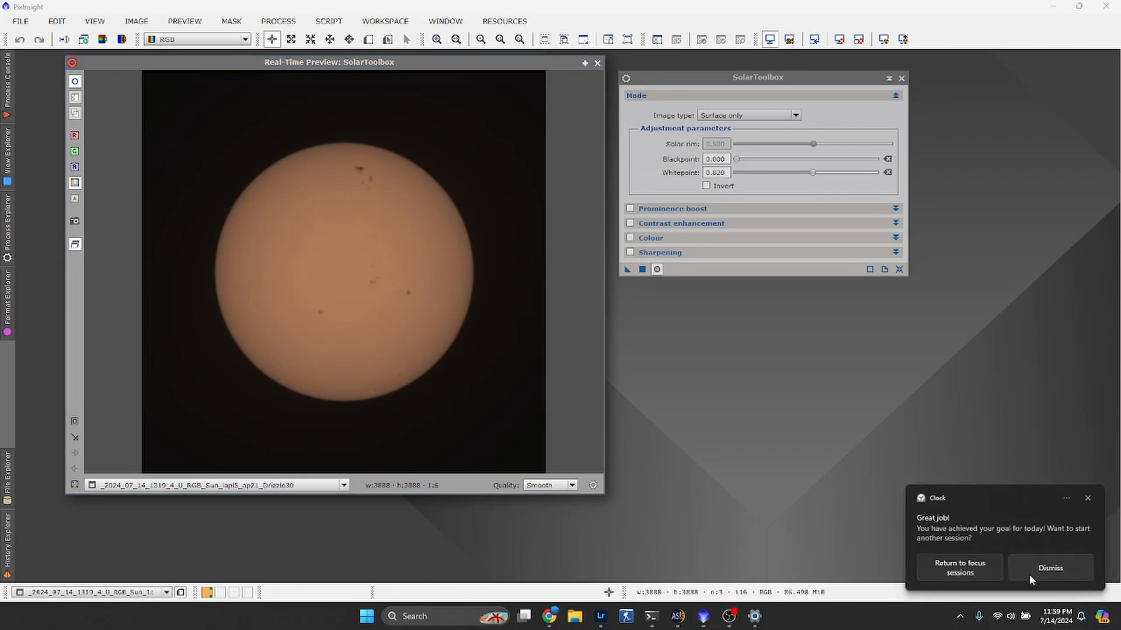
left_click(630, 224)
left_click(753, 227)
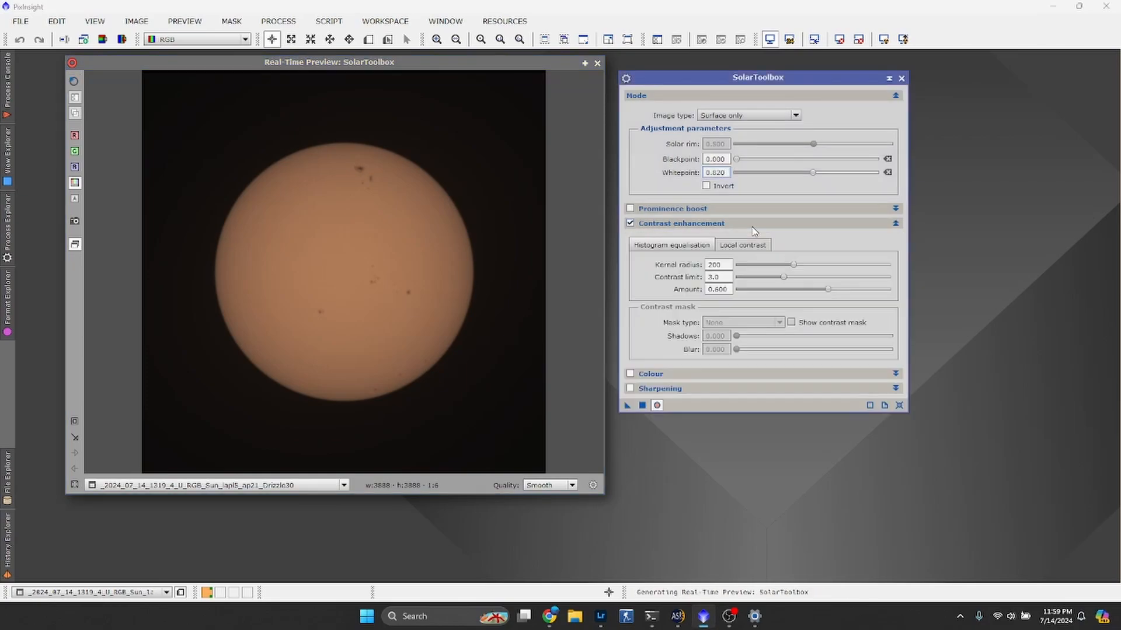
left_click(727, 248)
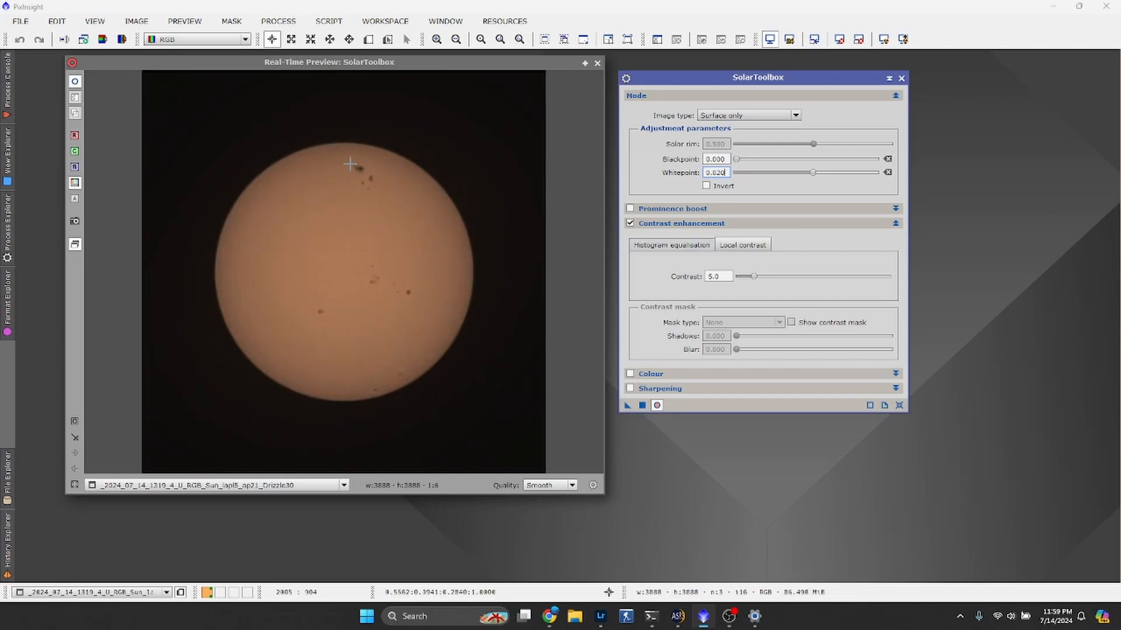
- Set the local contrast to 8.0 and compare the processed preview with the original image
left_click(75, 81)
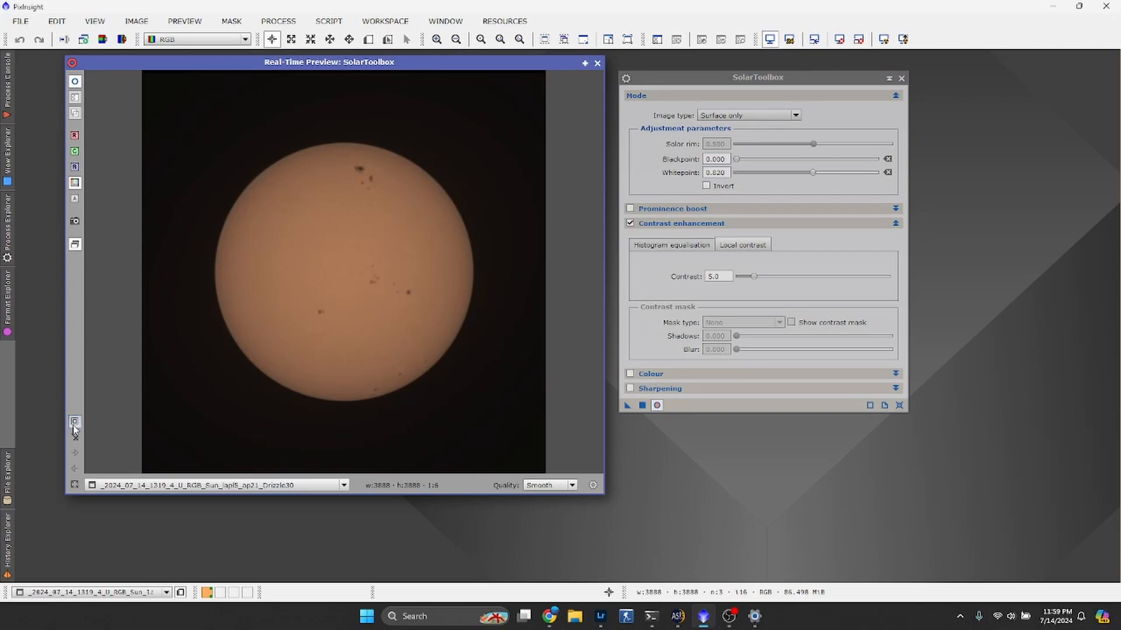
left_click_drag(264, 114, 453, 226)
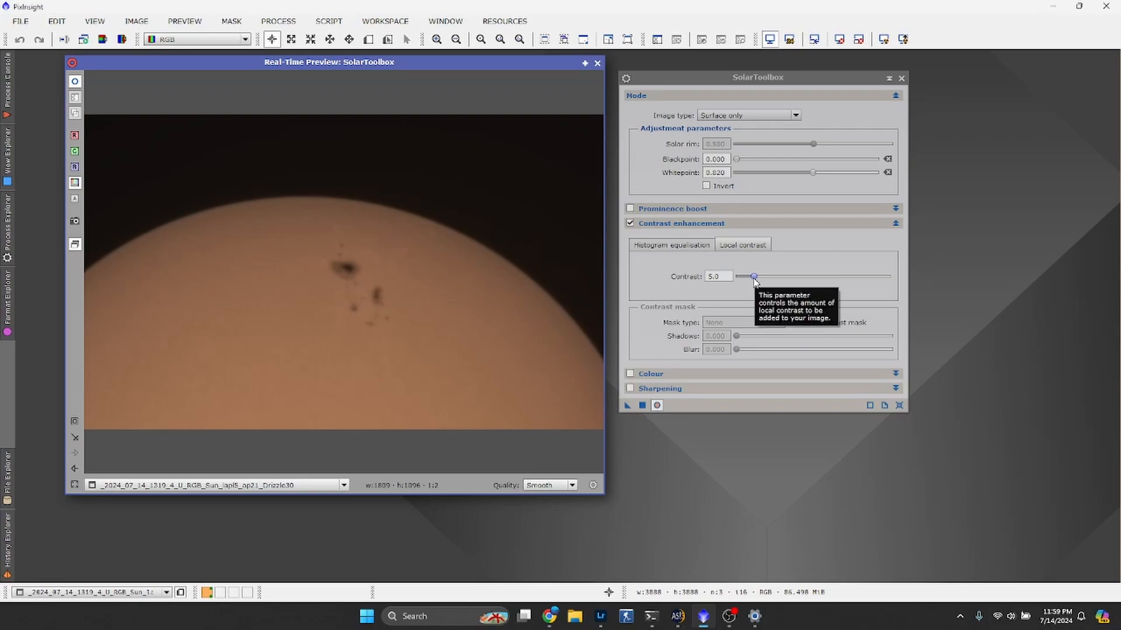
left_click_drag(754, 281, 762, 282)
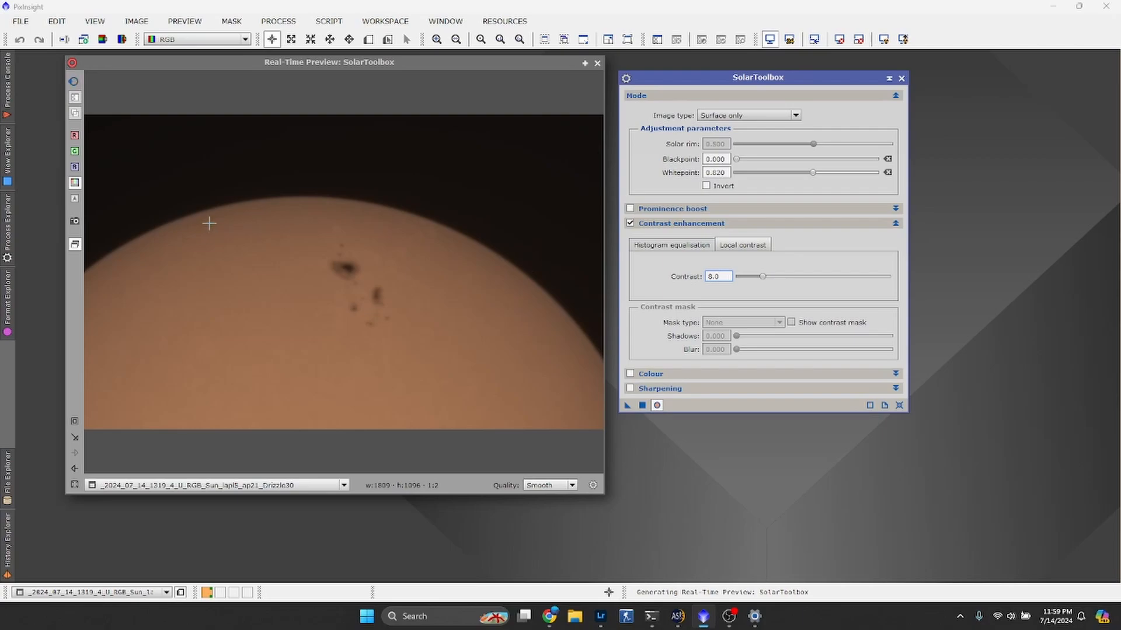
left_click(74, 486)
left_click(74, 485)
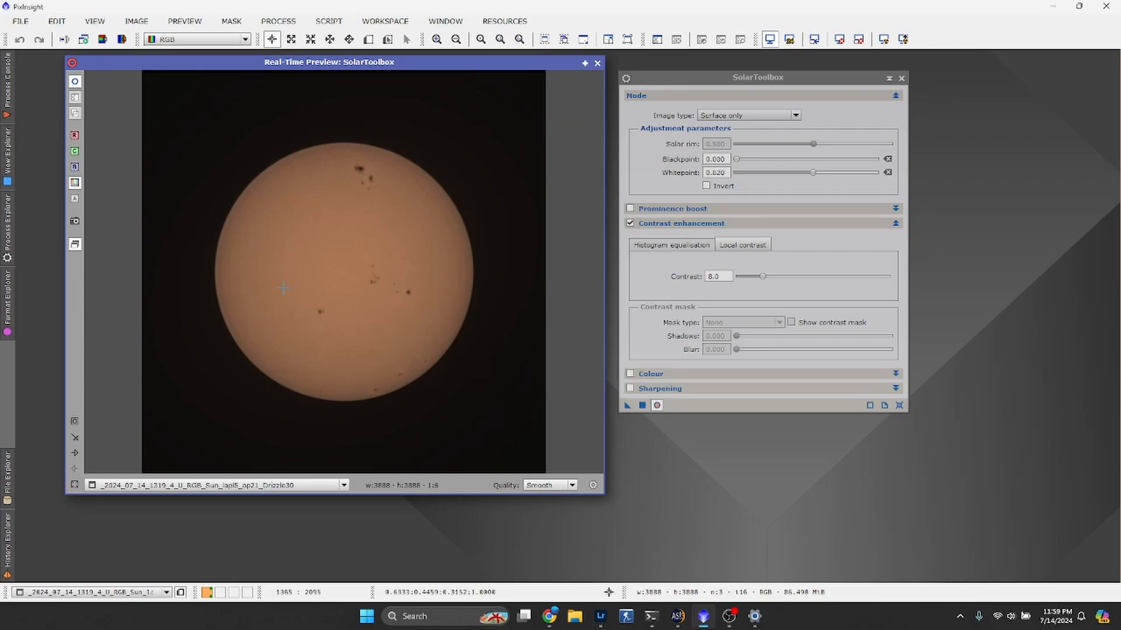
left_click(75, 82)
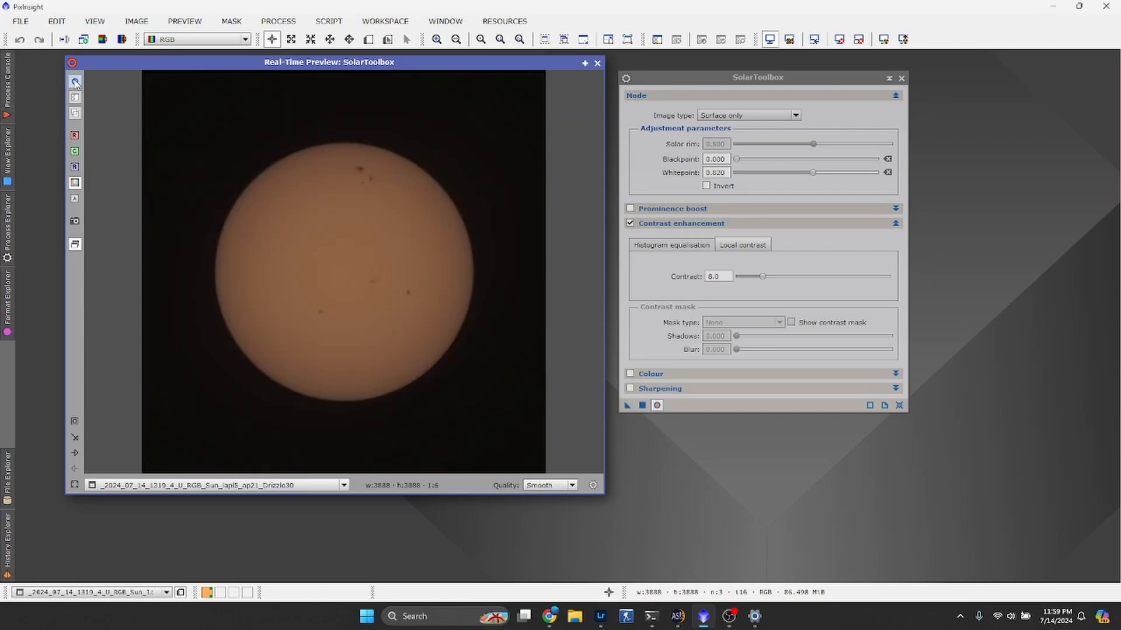
left_click(75, 83)
left_click(75, 83)
- Enable sharpening with a sharpen kernel of 2 and a sharpen boost of 30, and compare the sunspots with the original
left_click(689, 391)
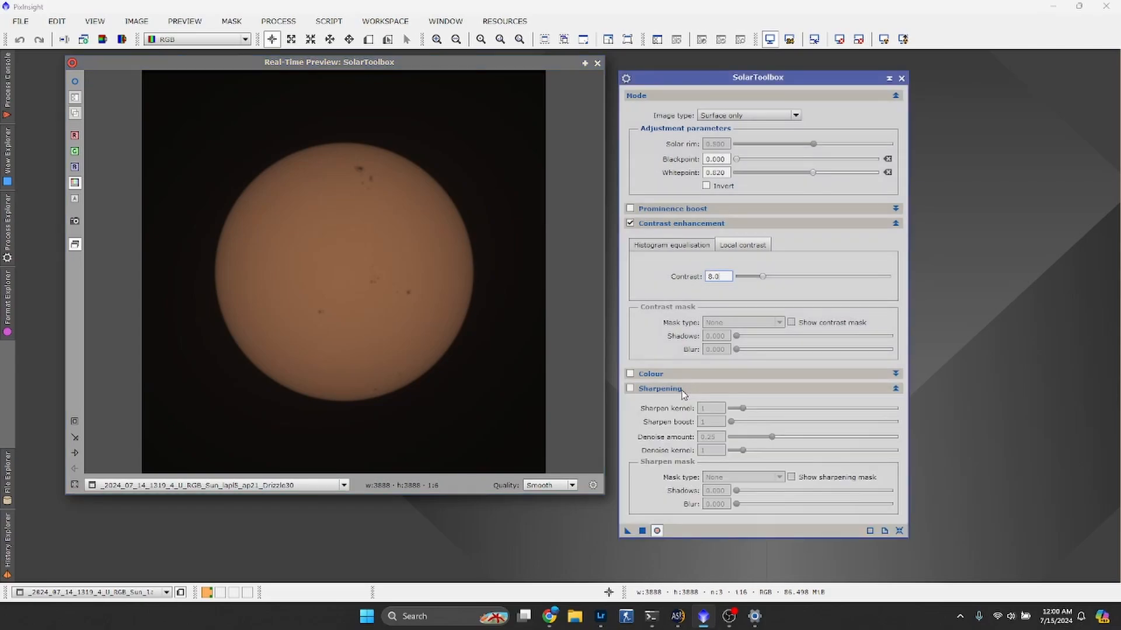
left_click(630, 390)
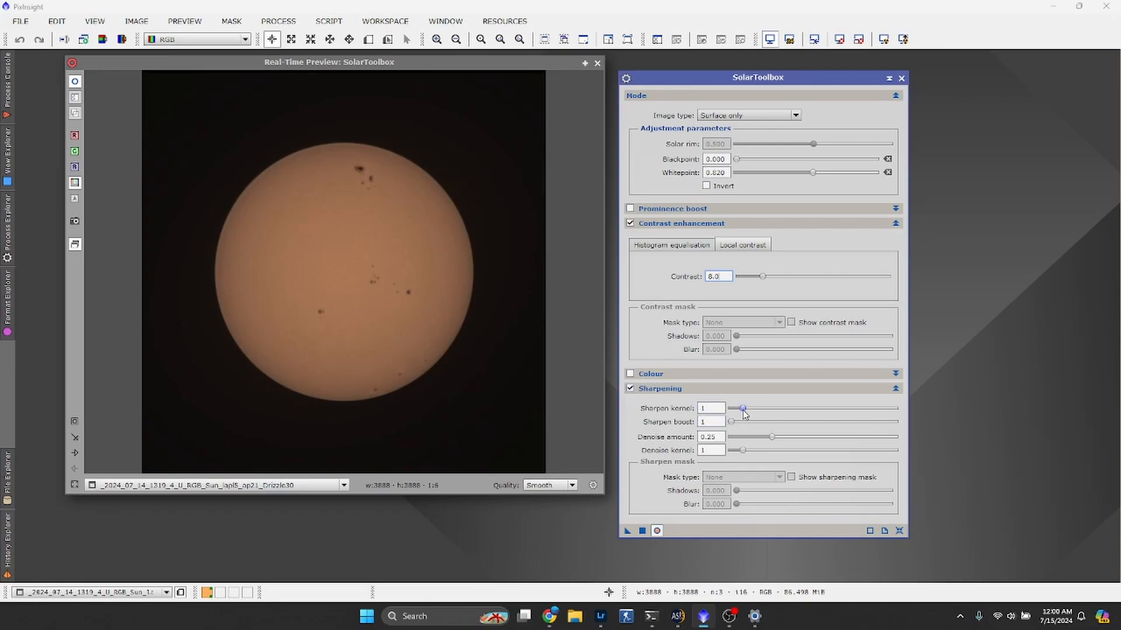
left_click_drag(744, 409, 752, 410)
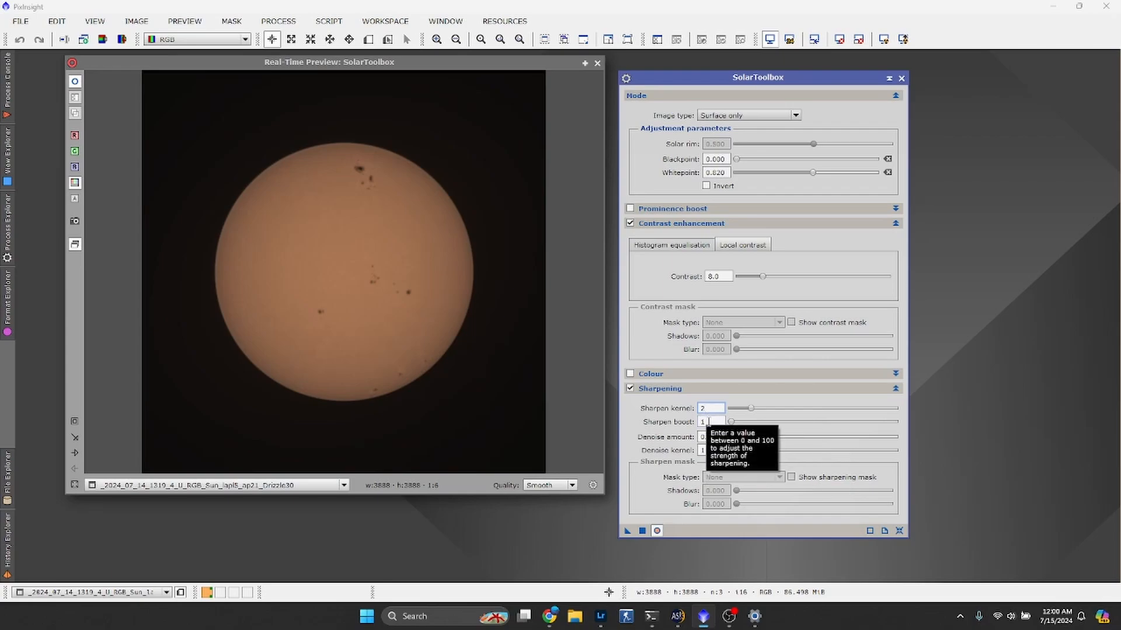
left_click_drag(733, 428, 781, 428)
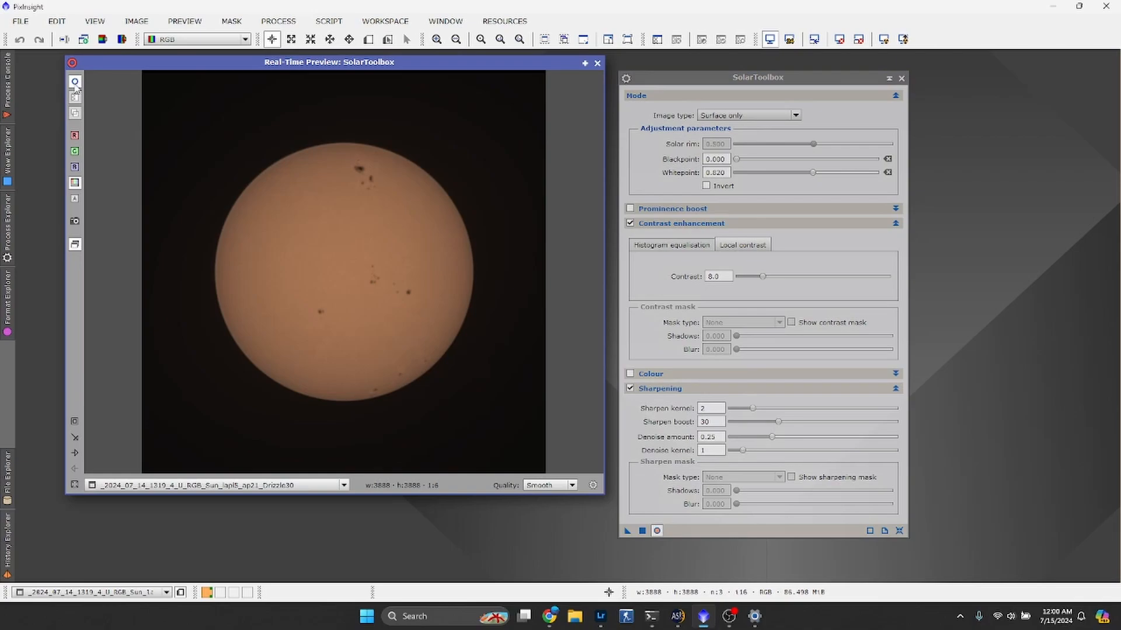
left_click(74, 87)
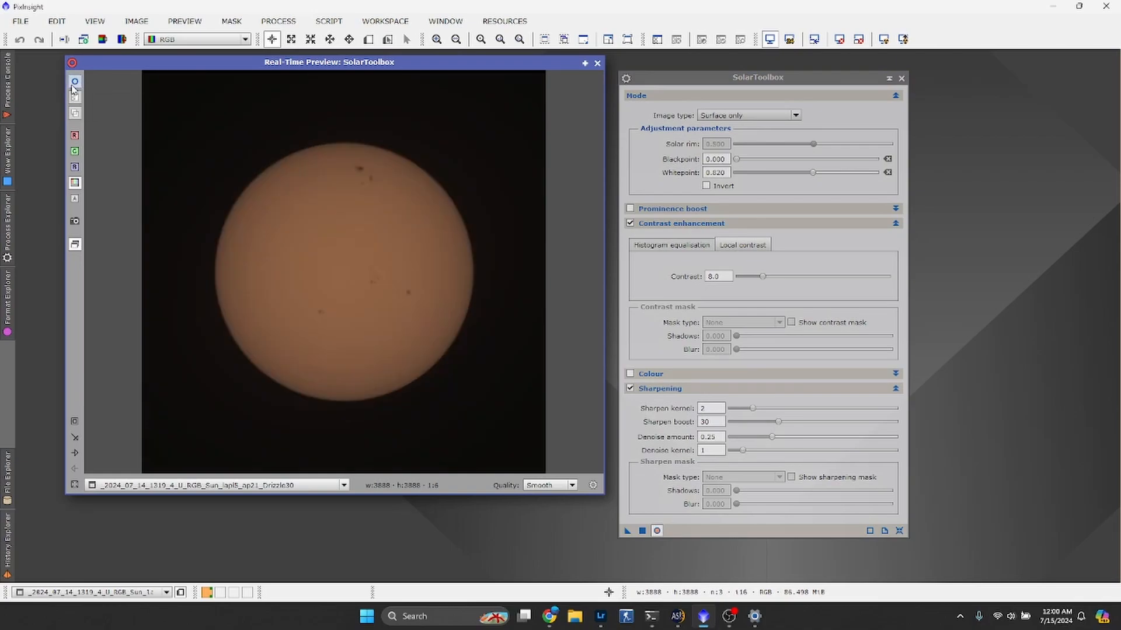
left_click(74, 87)
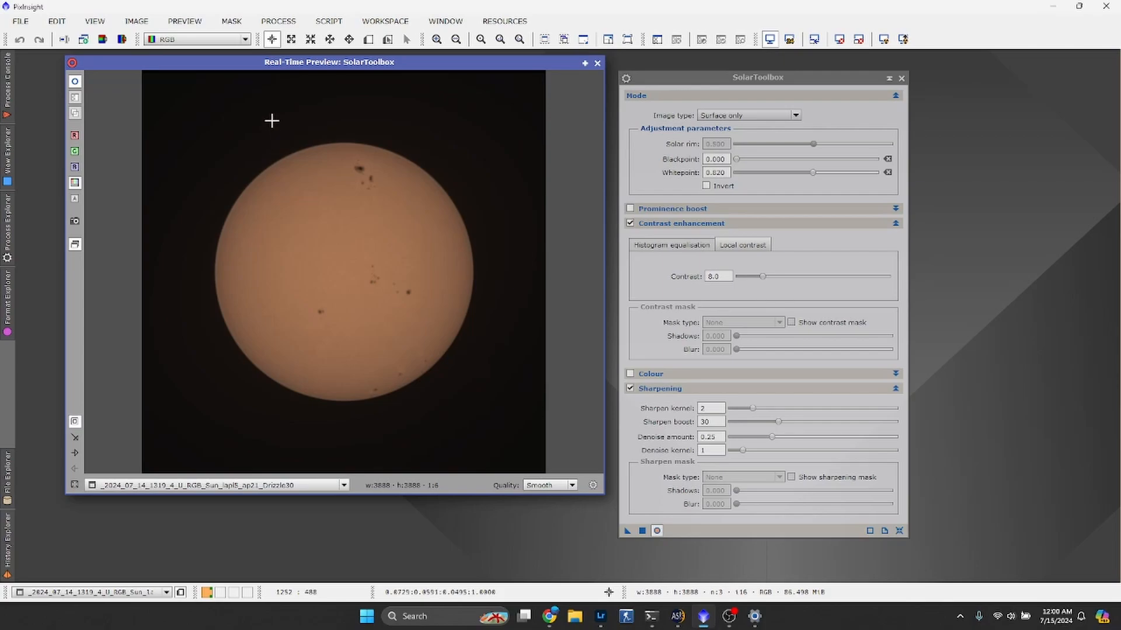
left_click_drag(272, 120, 463, 321)
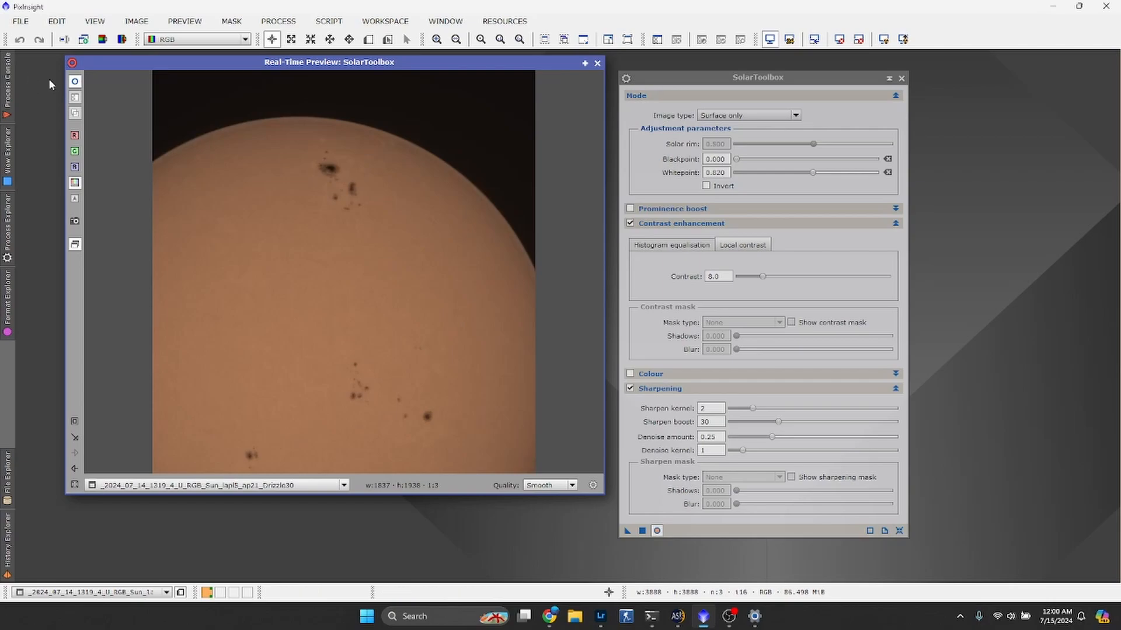
left_click(79, 82)
- Set the local contrast to 9.0 and the sharpen boost to 40, comparing the preview with the original
left_click(670, 245)
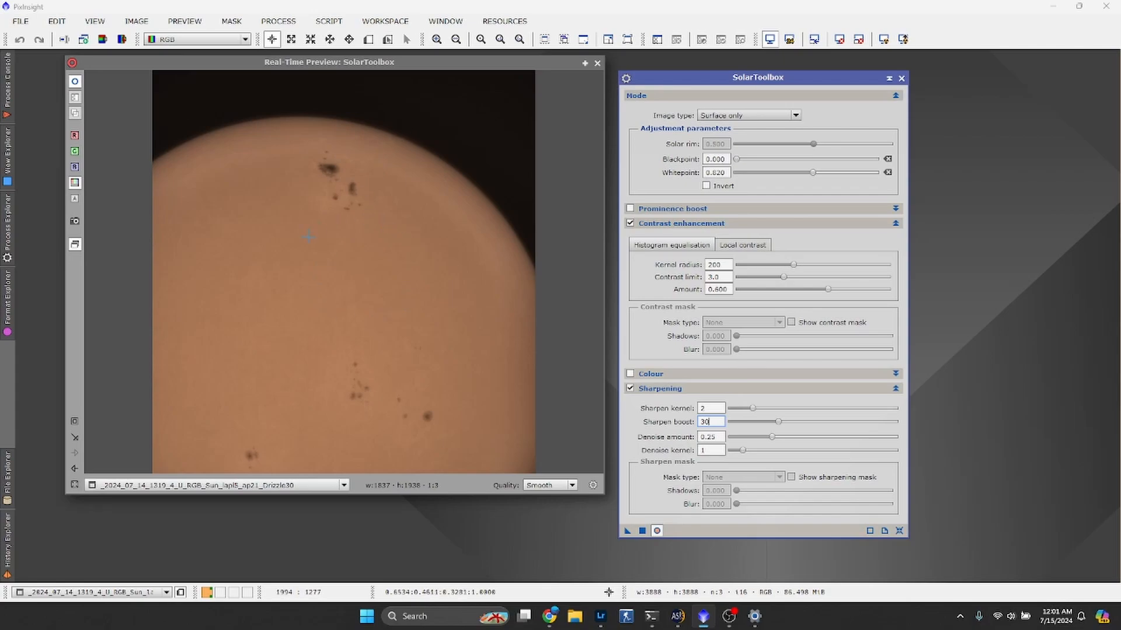
left_click(726, 245)
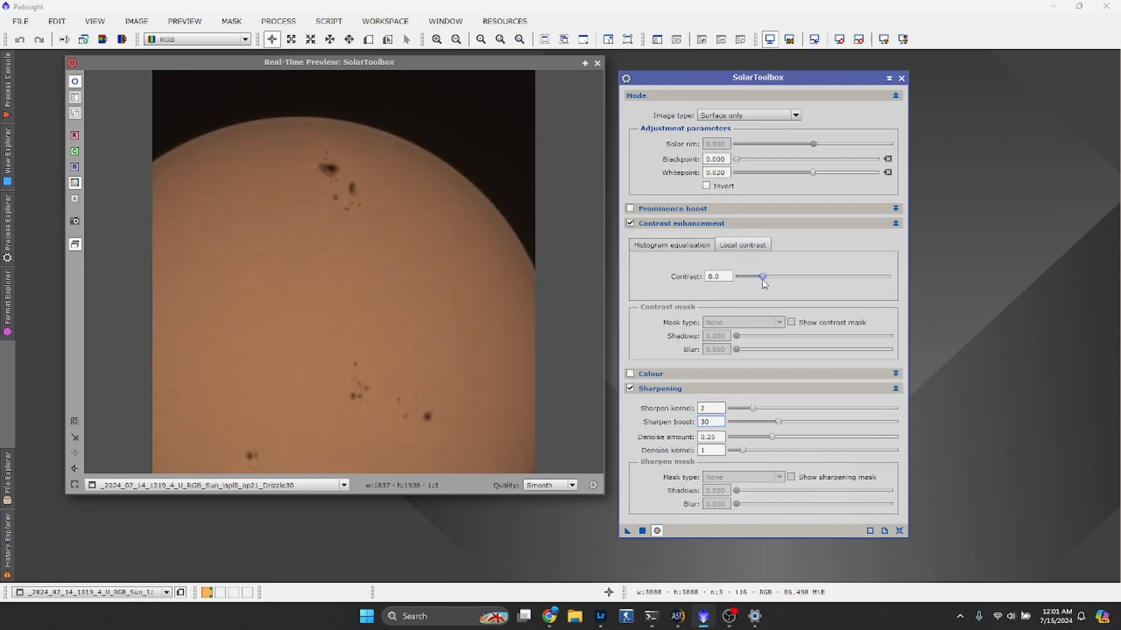
left_click_drag(762, 277, 765, 277)
left_click(779, 423)
left_click_drag(781, 424, 798, 424)
left_click(74, 82)
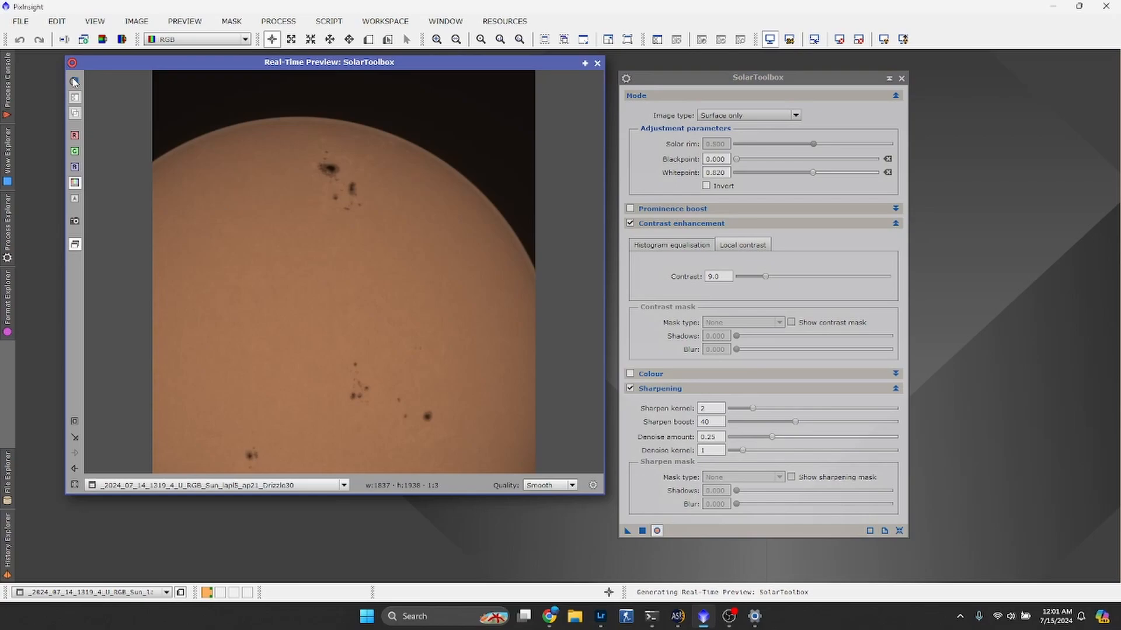
left_click(75, 82)
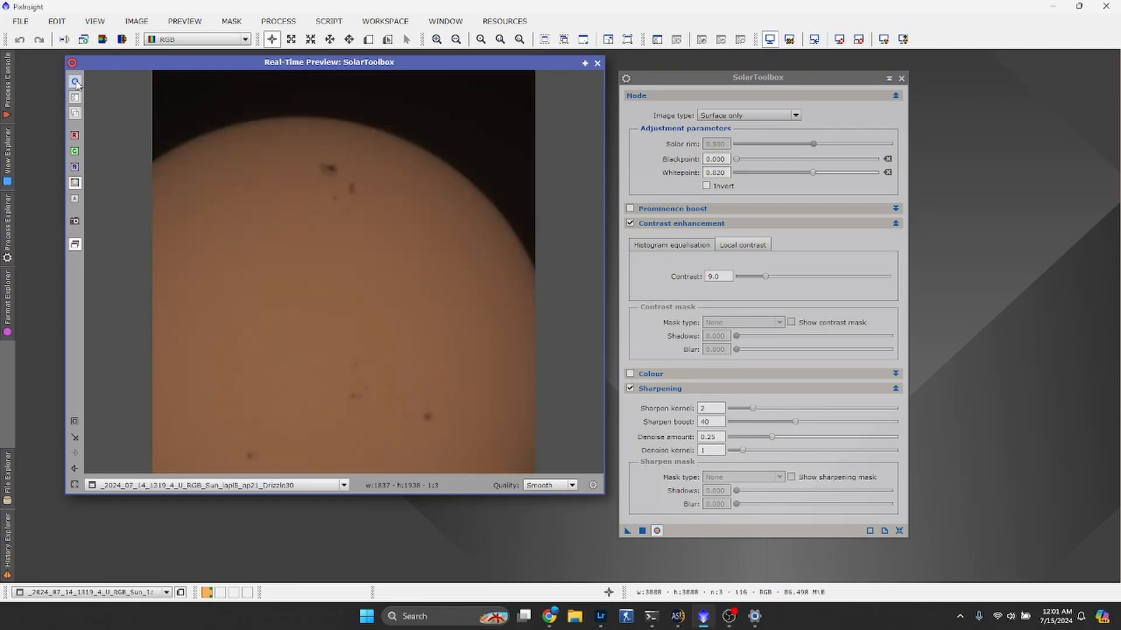
left_click(76, 82)
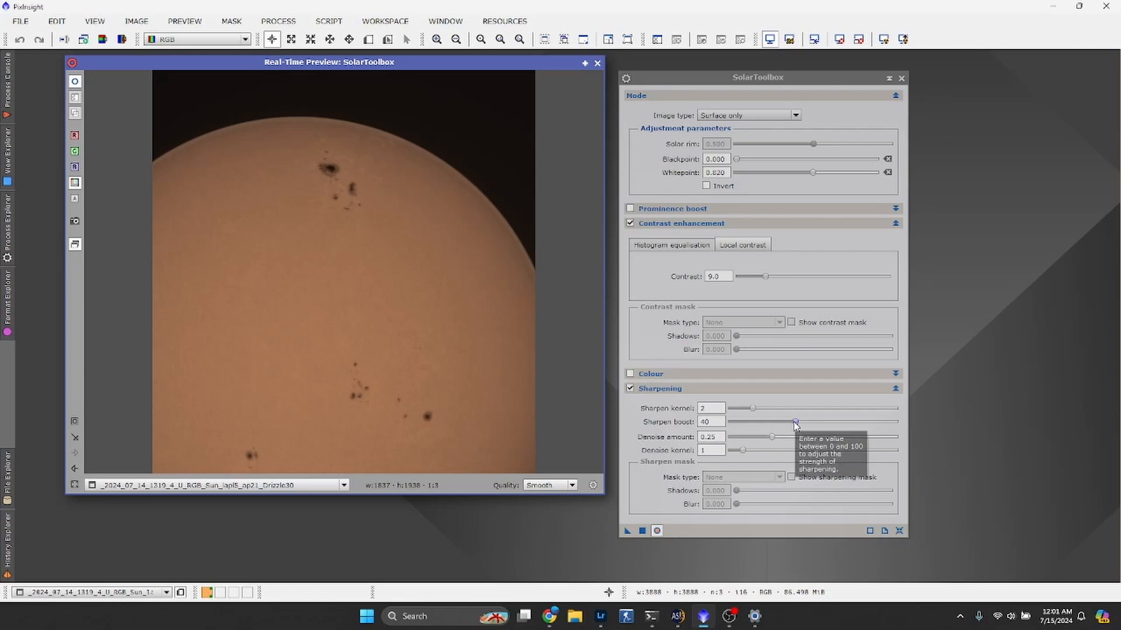
- Set the sharpen boost to 50 and the whitepoint to 0.780
left_click_drag(795, 422, 813, 424)
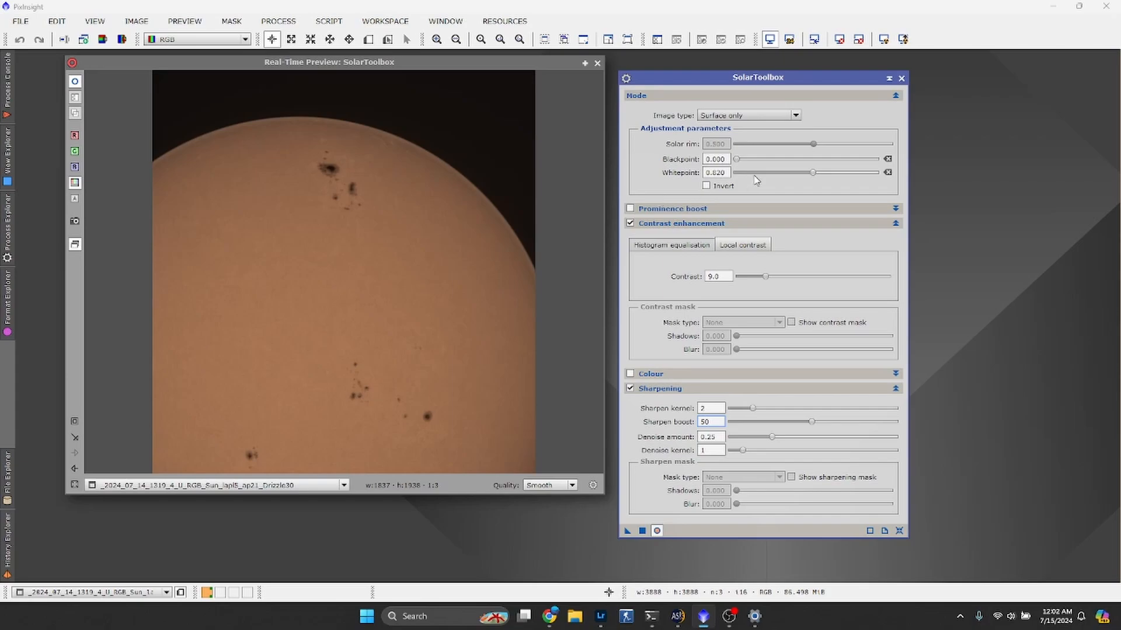
left_click(814, 175)
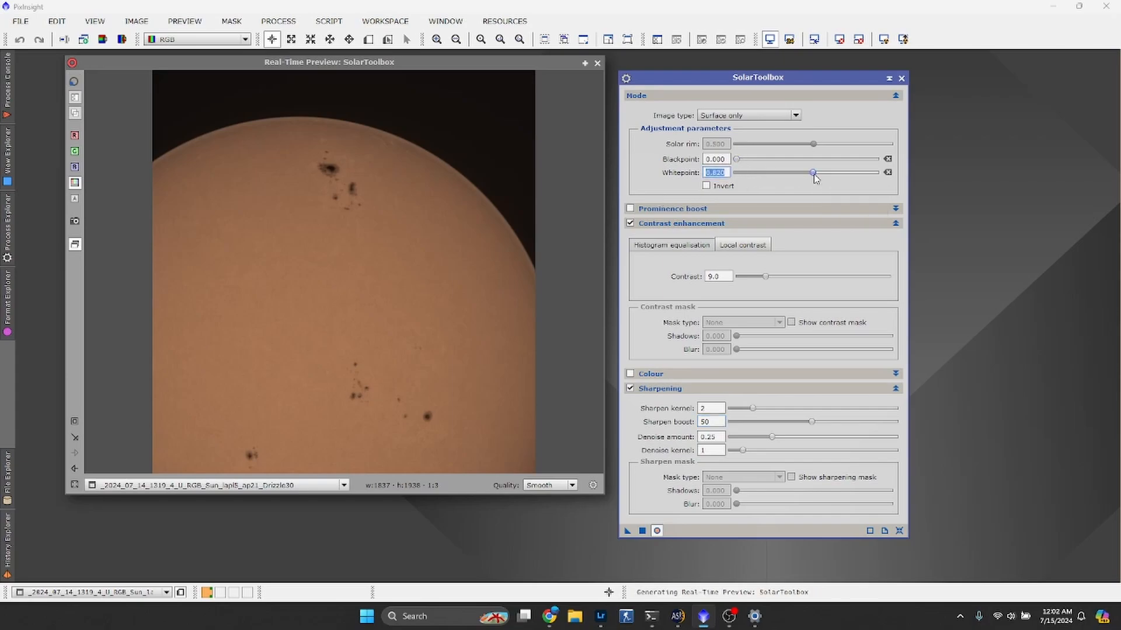
left_click_drag(814, 175, 810, 175)
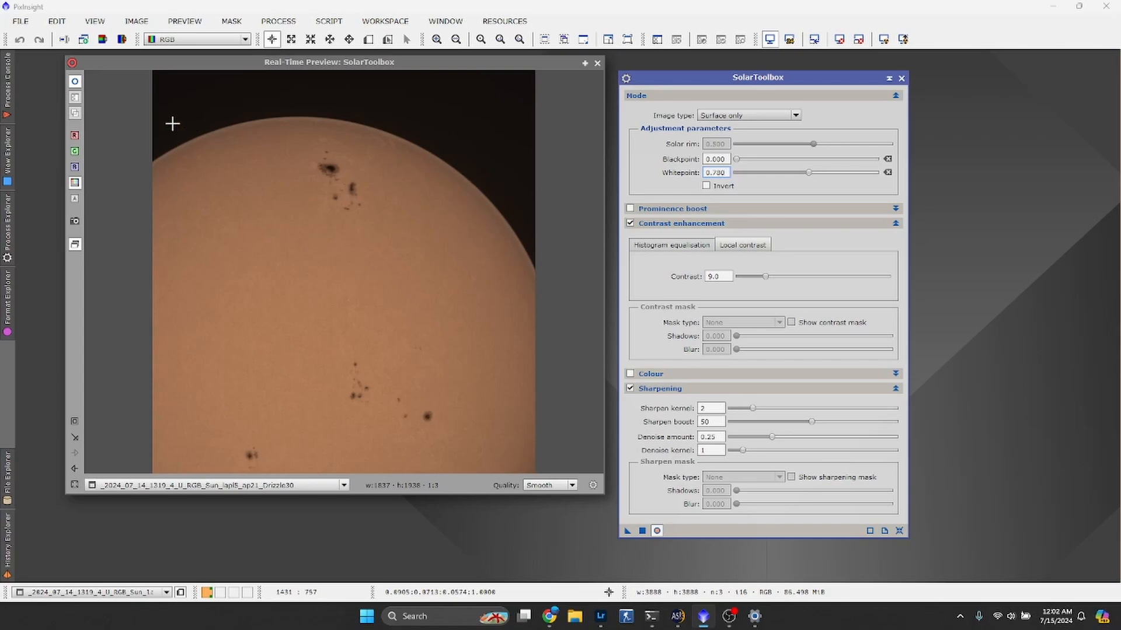
- Apply SolarToolbox to the solar image, close the real-time preview and move the SolarToolbox window away from the image
left_click(74, 488)
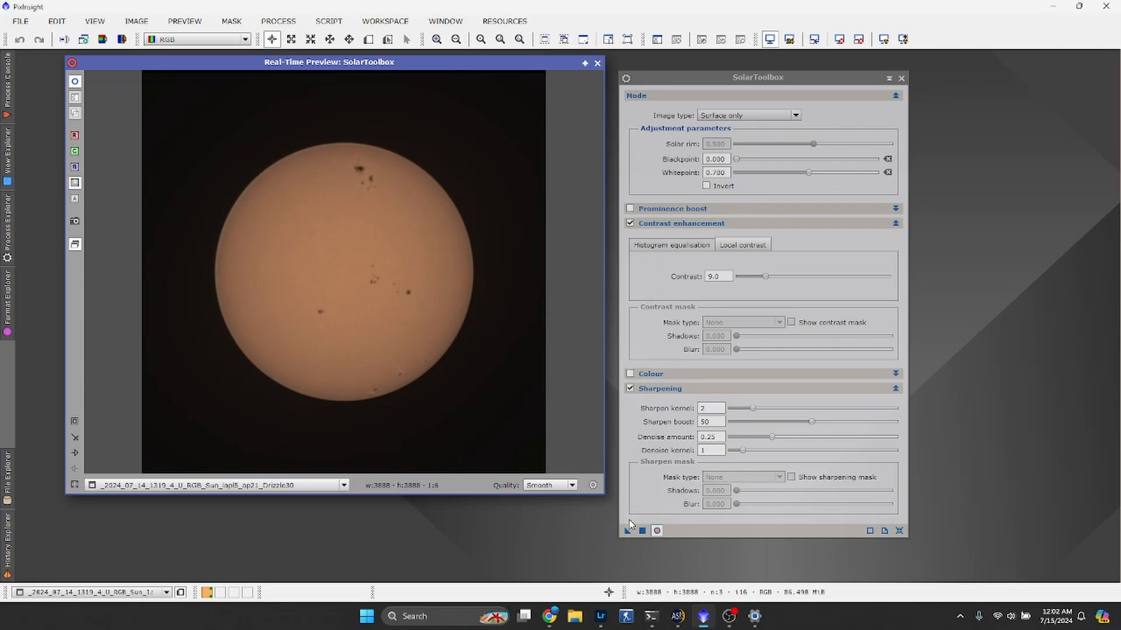
left_click(643, 532)
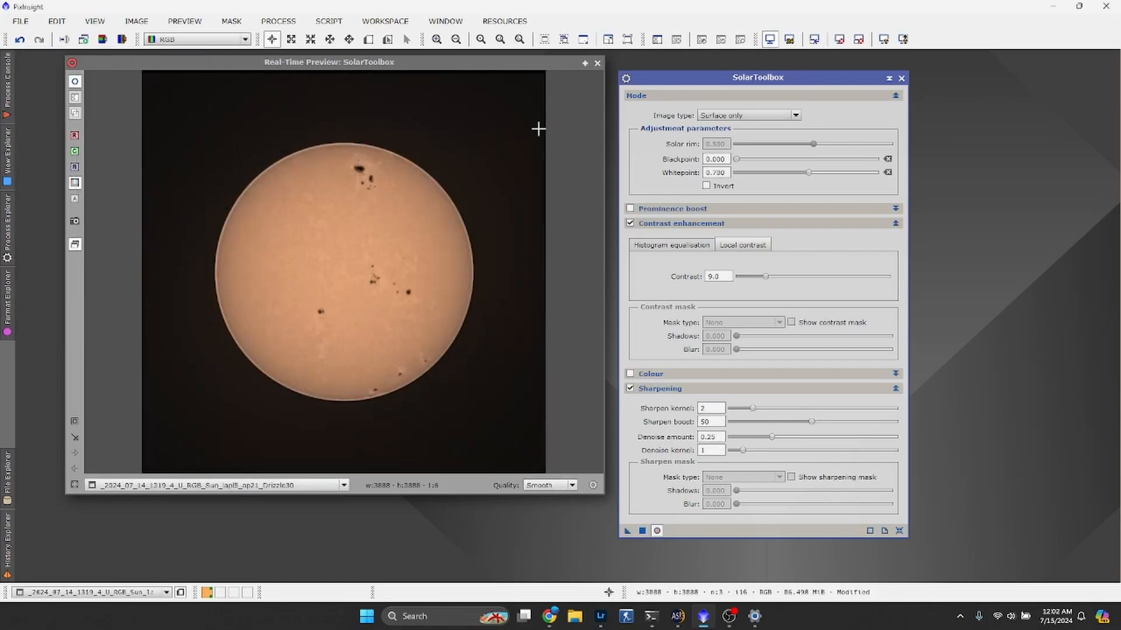
left_click(597, 63)
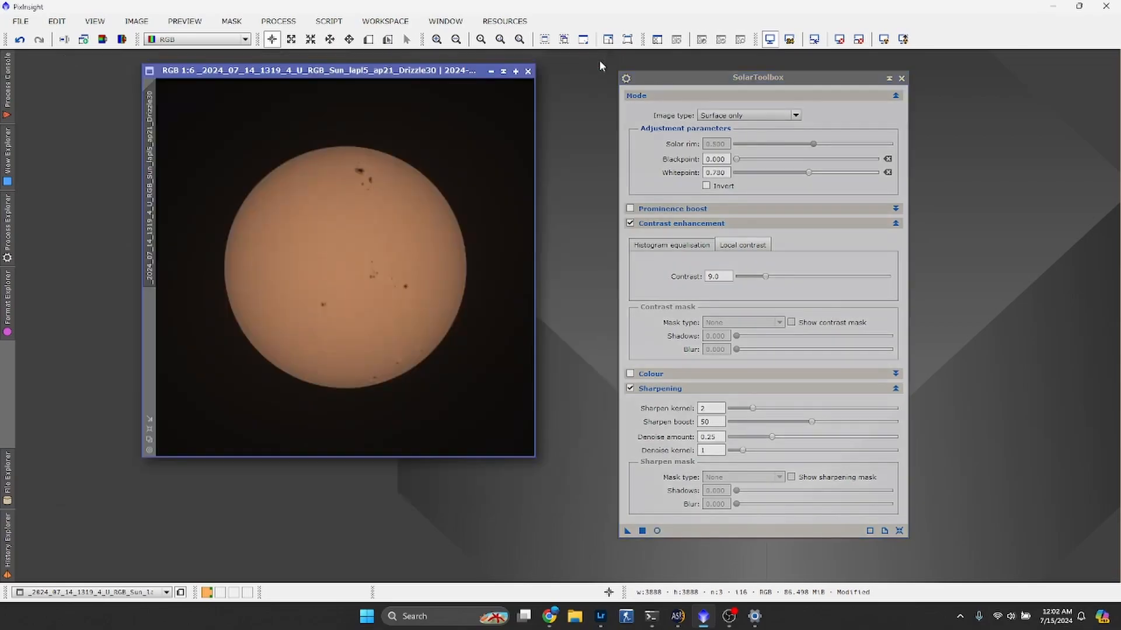
left_click_drag(843, 80, 980, 79)
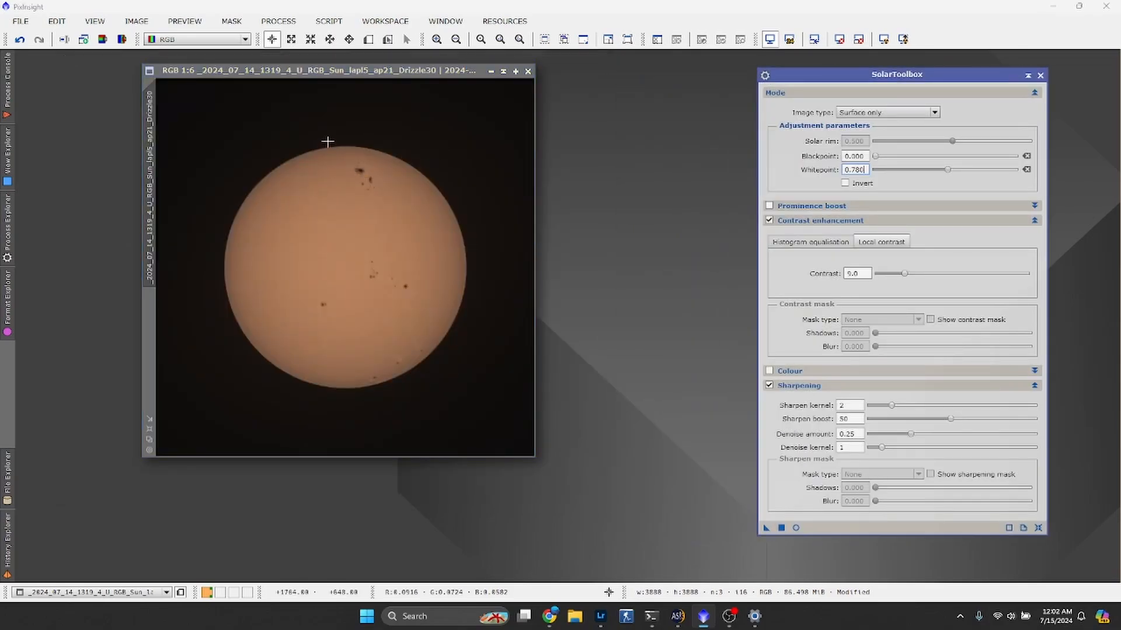
scroll(324, 138, "up", 1)
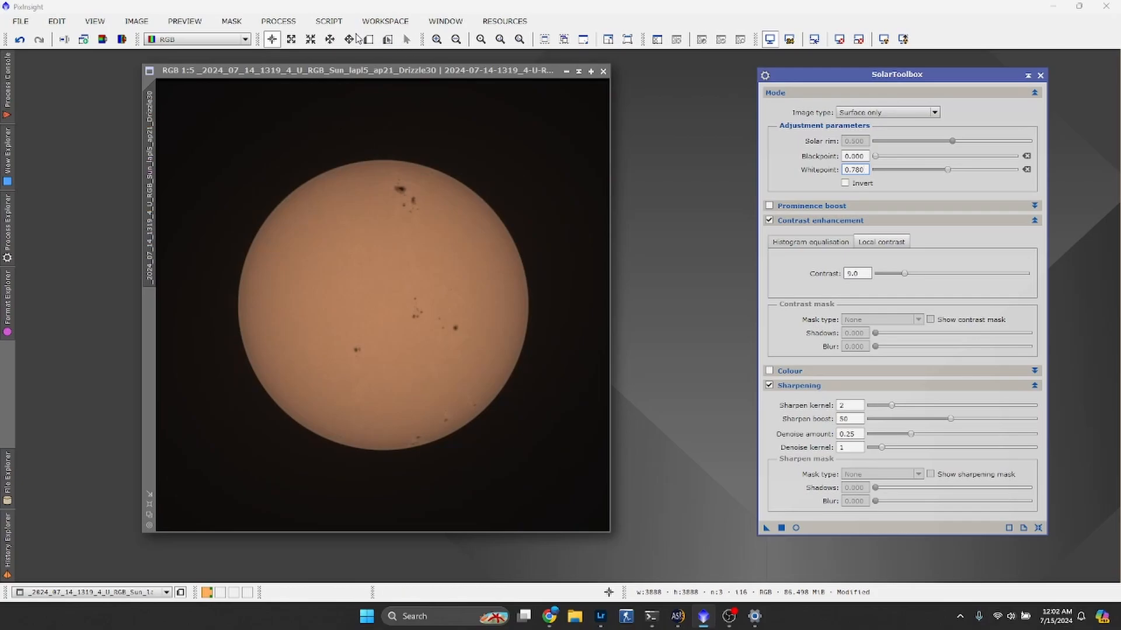
- Open the CurvesTransformation process and show its real-time preview on the solar image
left_click(275, 25)
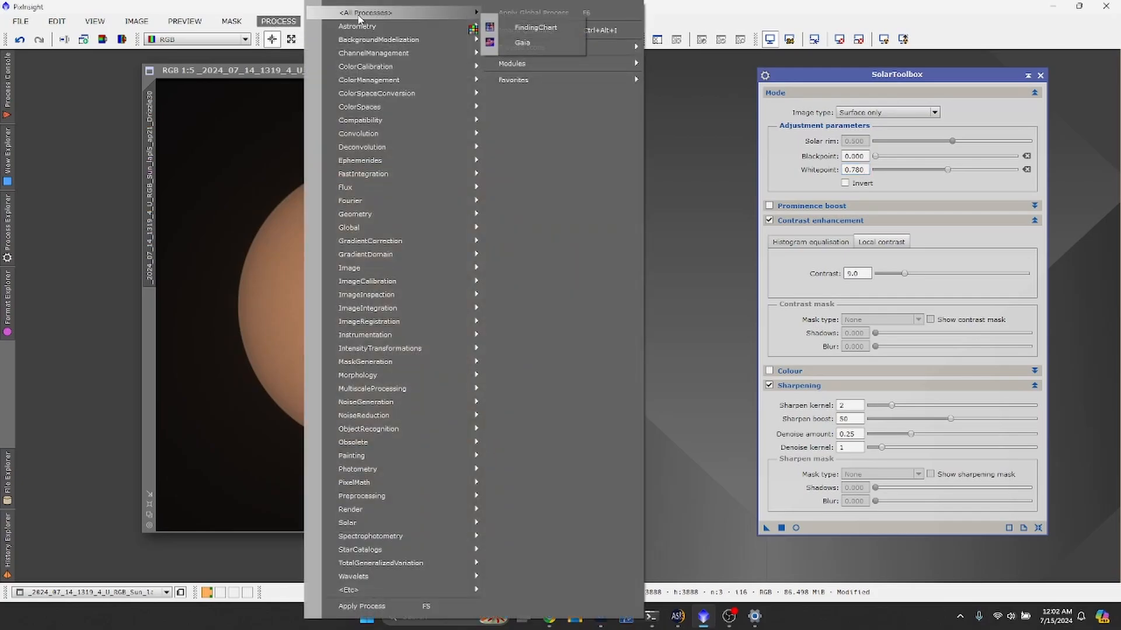
mouse_move(360, 19)
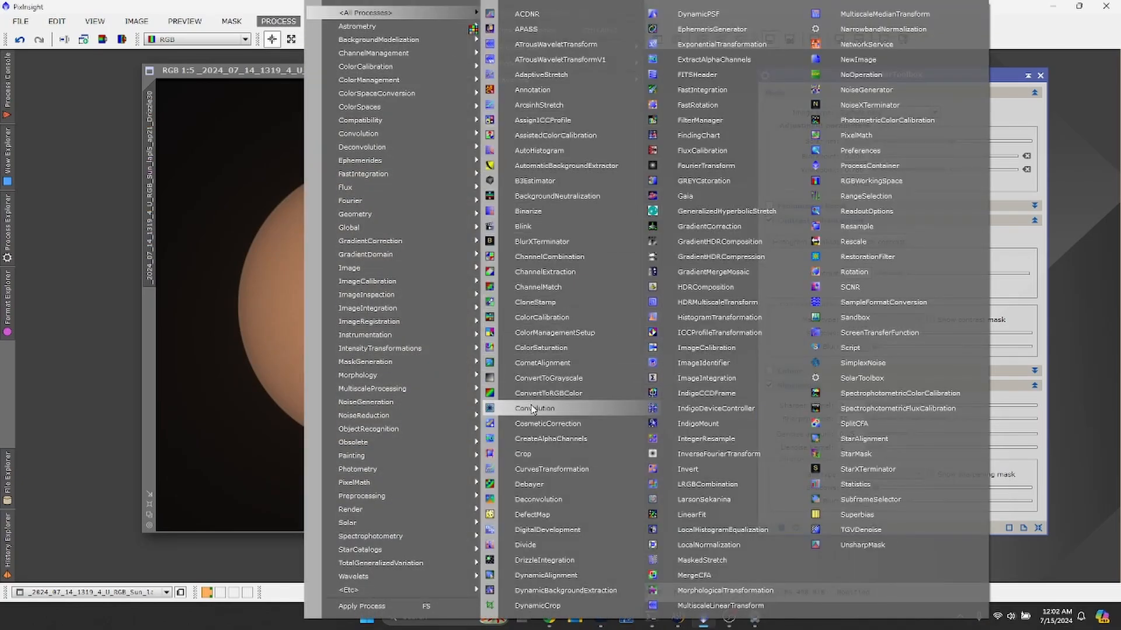
left_click(541, 468)
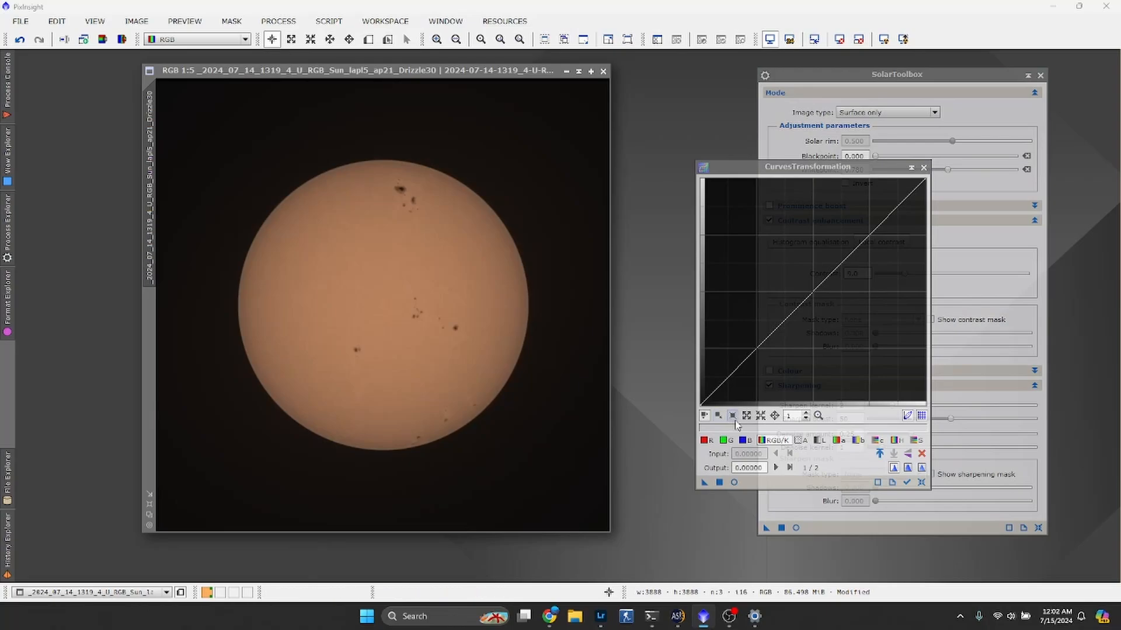
left_click(734, 482)
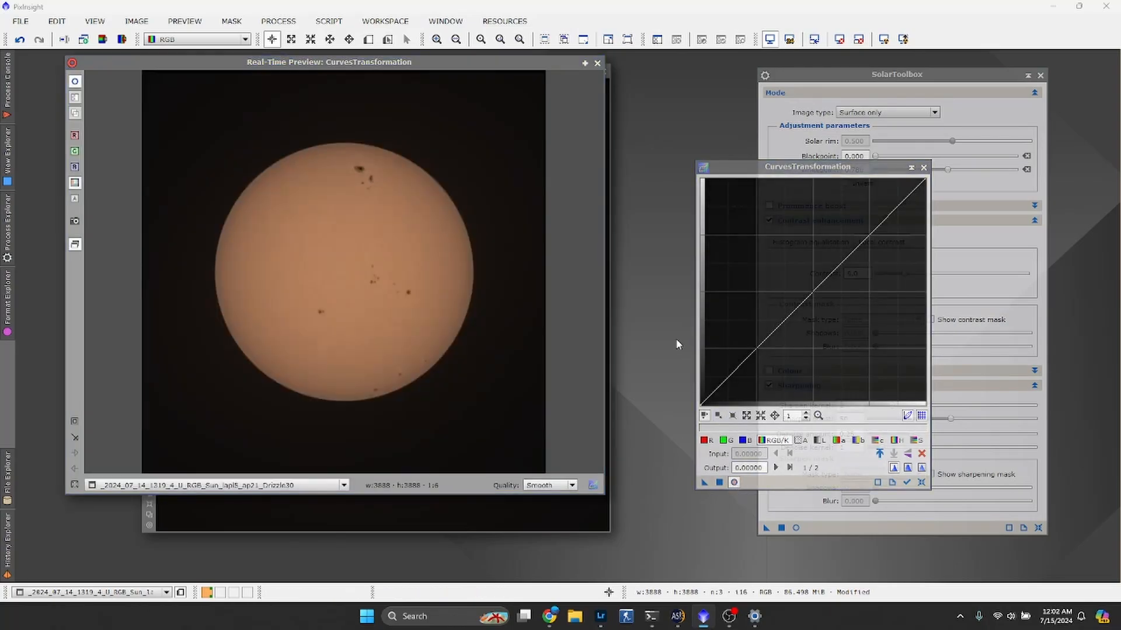
- Shape the RGB/K curve with points at about 0.111 to 0.085 and 0.850 to 0.856, and switch to the luminance curve
left_click(725, 385)
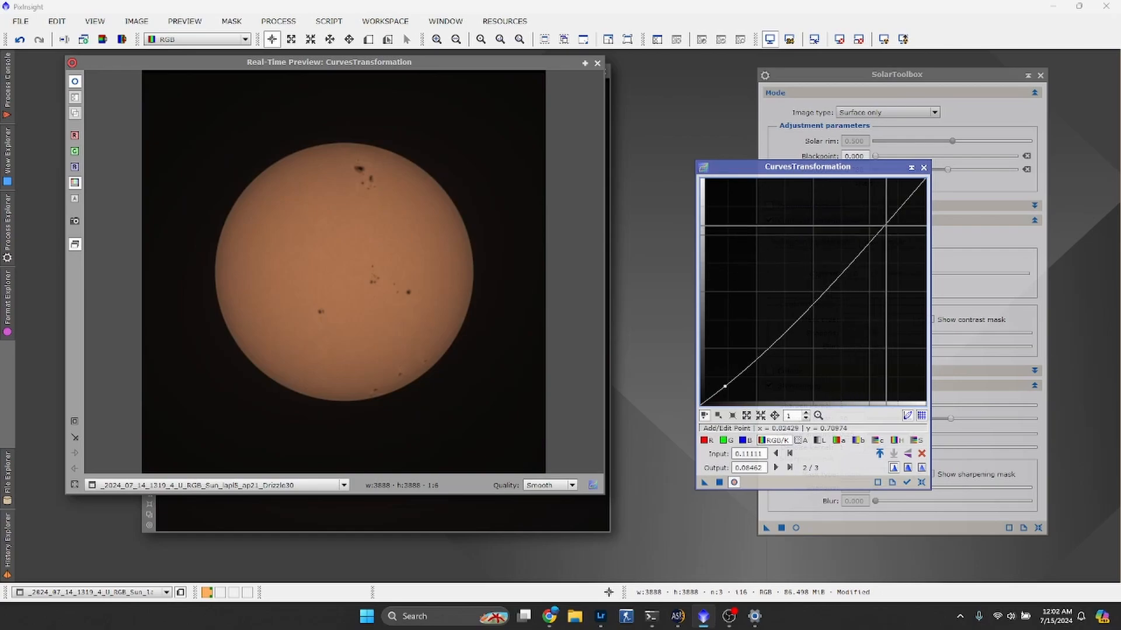
left_click(892, 210)
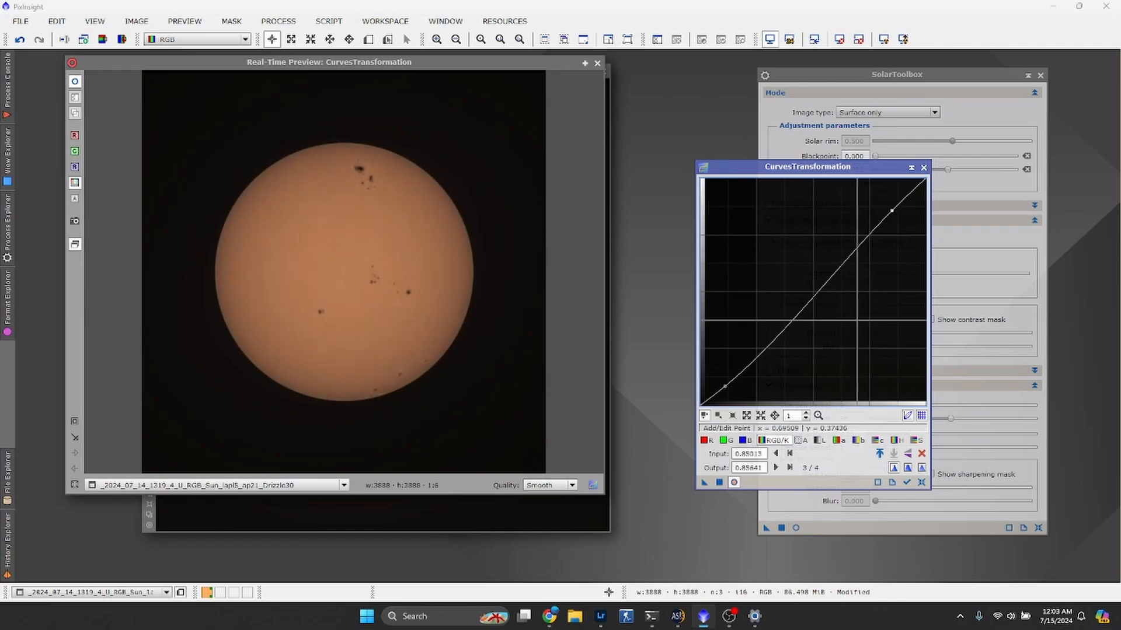
left_click(821, 440)
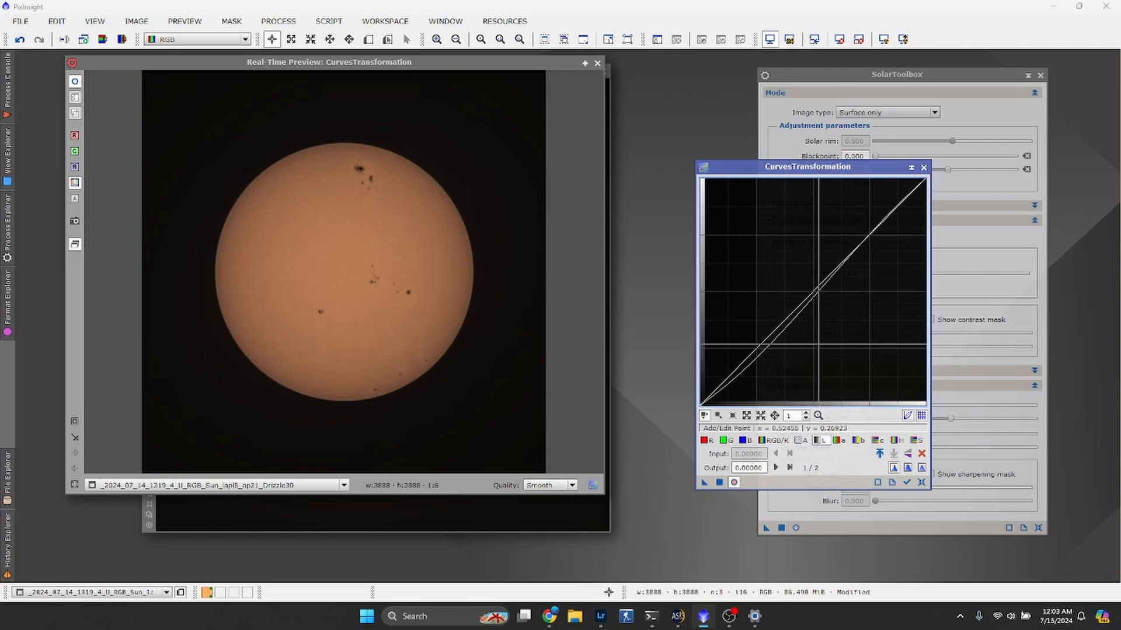
- Raise the luminance curve at about 0.509 to 0.518 and the saturation curve at about 0.519 to 0.562
left_click(818, 290)
mouse_move(818, 290)
left_mouse_down()
mouse_move(803, 280)
mouse_move(829, 298)
mouse_move(814, 288)
left_mouse_up()
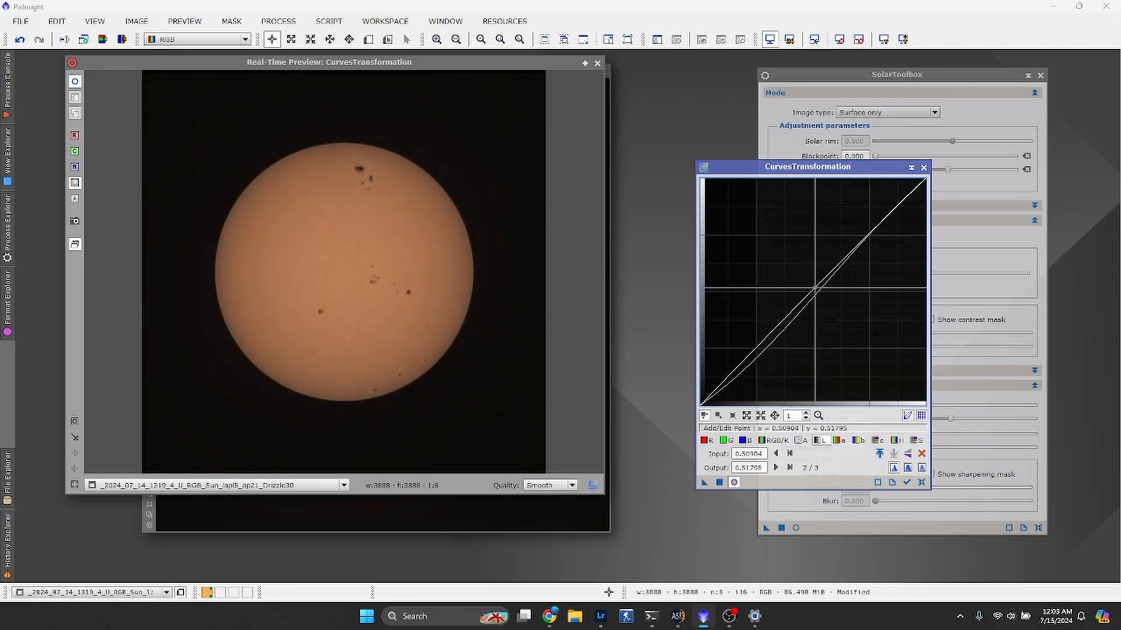
left_click(917, 441)
left_click(799, 265)
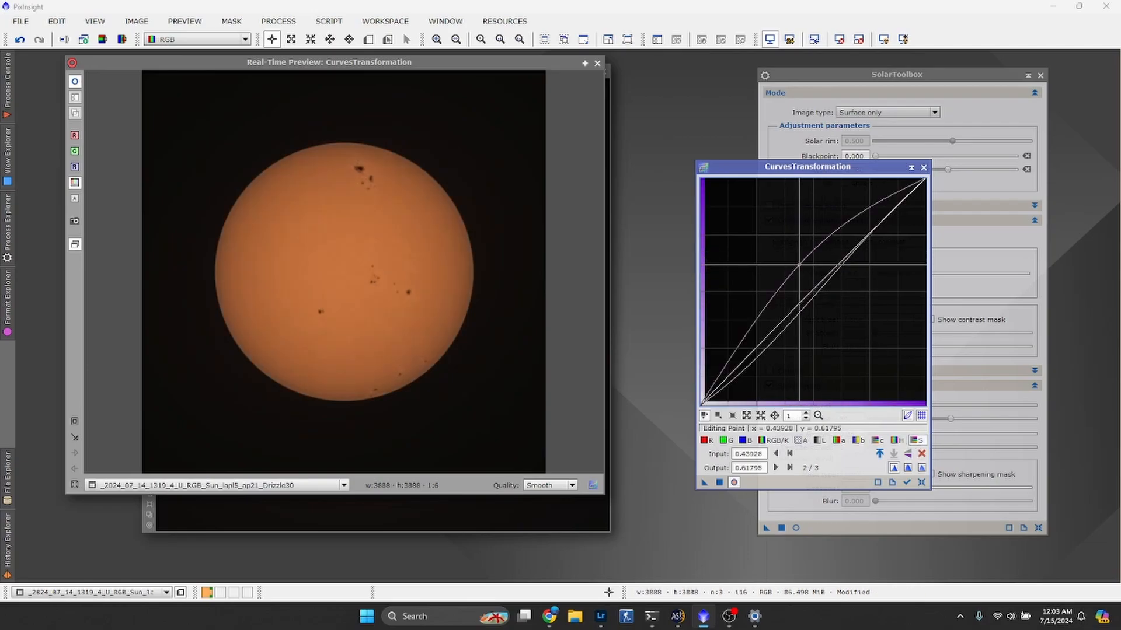
left_click_drag(799, 265, 817, 278)
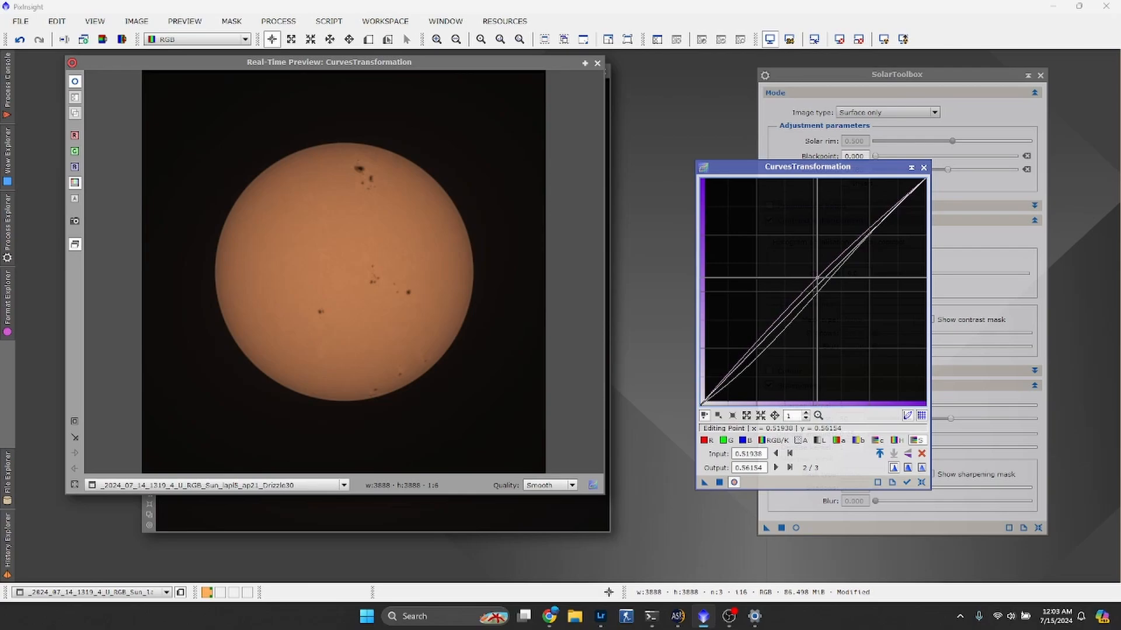
- Reset all curves, then close CurvesTransformation and its real-time preview
left_click(921, 482)
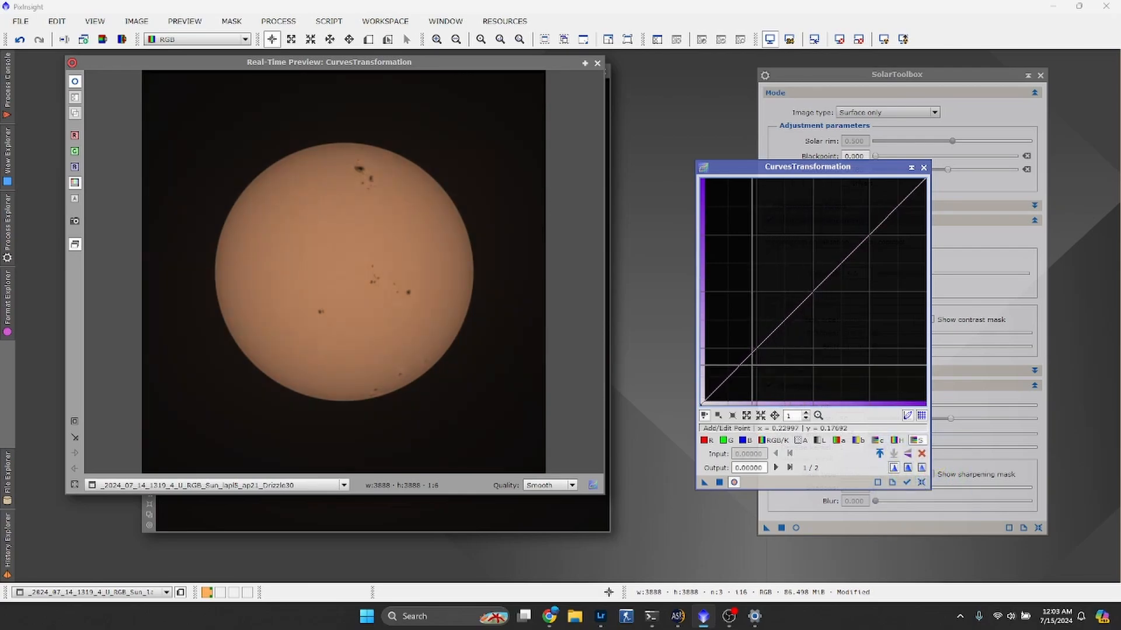
left_click(784, 442)
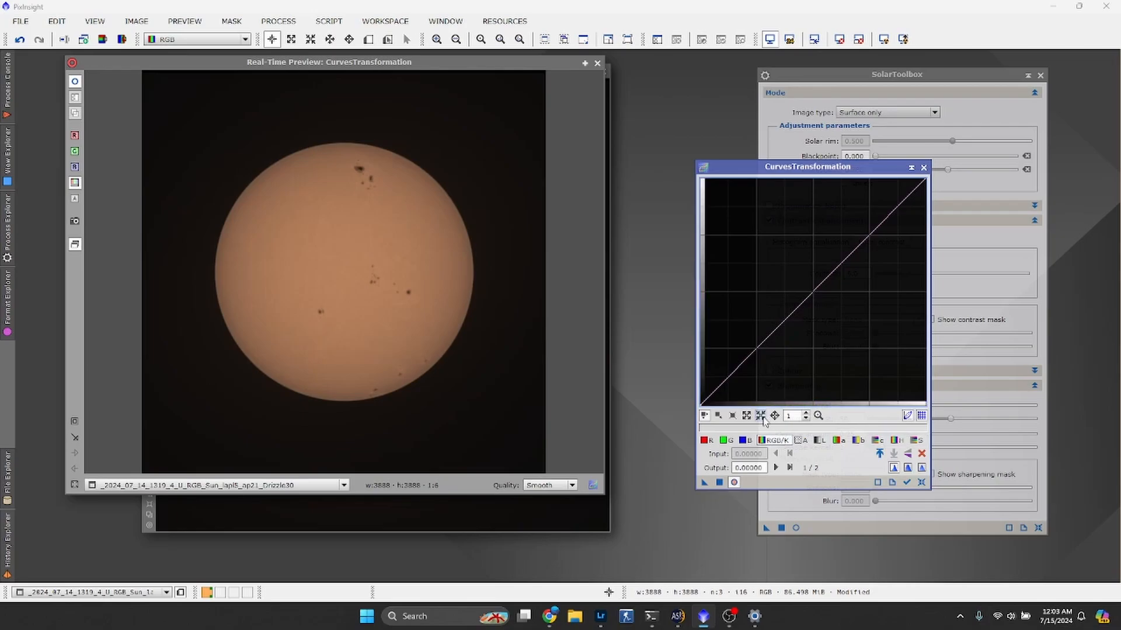
left_click(922, 168)
left_click(598, 63)
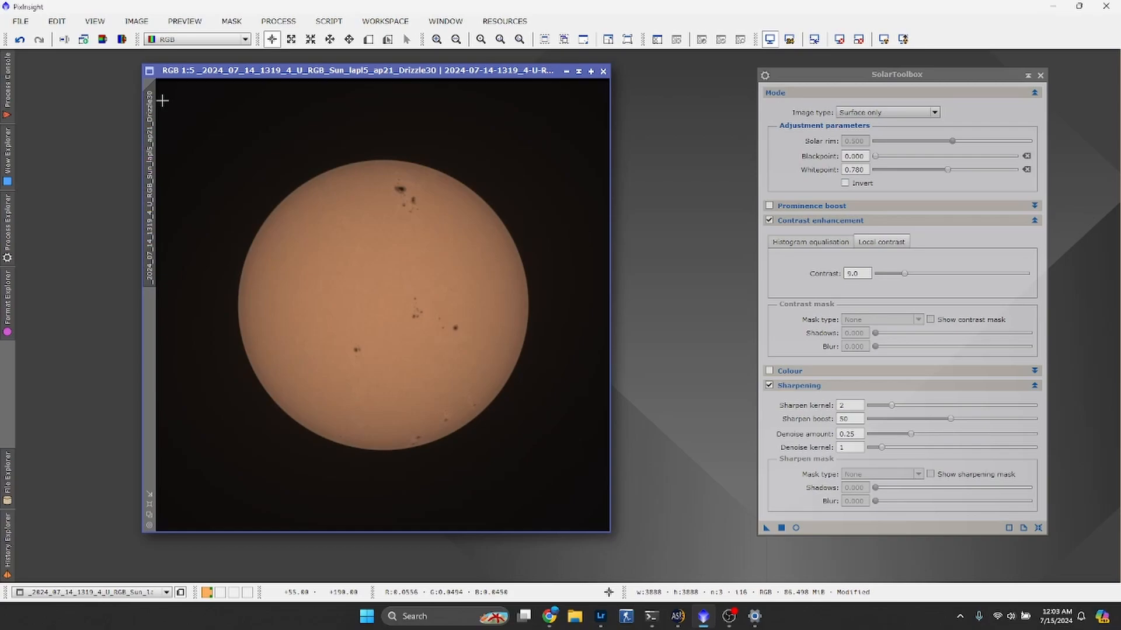
- Save the solar image as a 16-bit uncompressed TIFF named processed in the AS_P75 folder
left_click(27, 23)
left_click(57, 140)
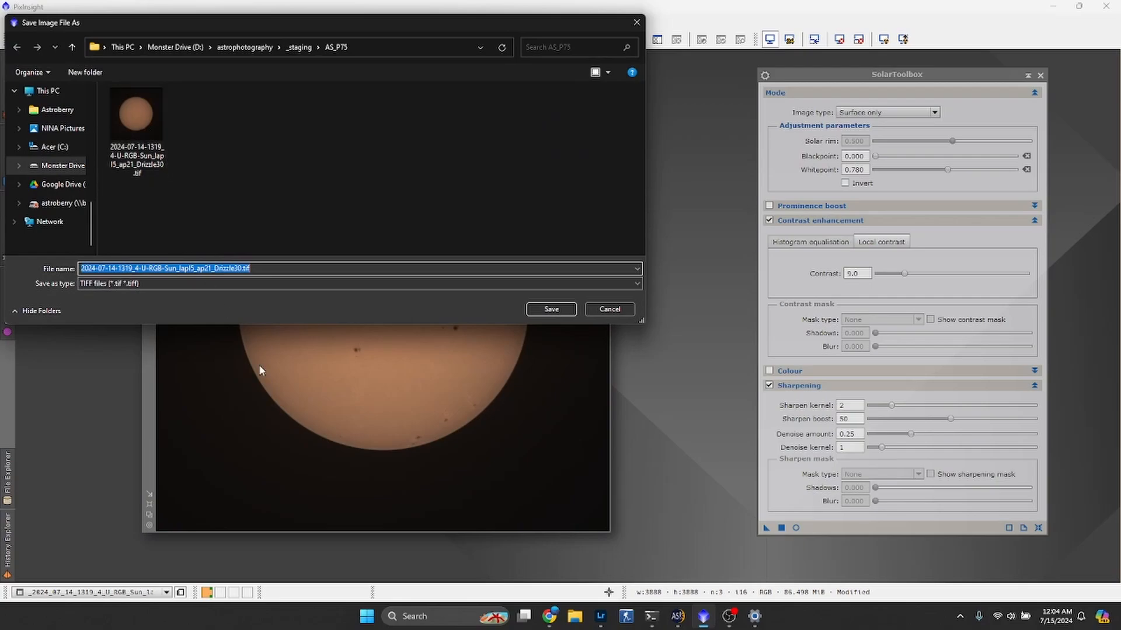
type("processed")
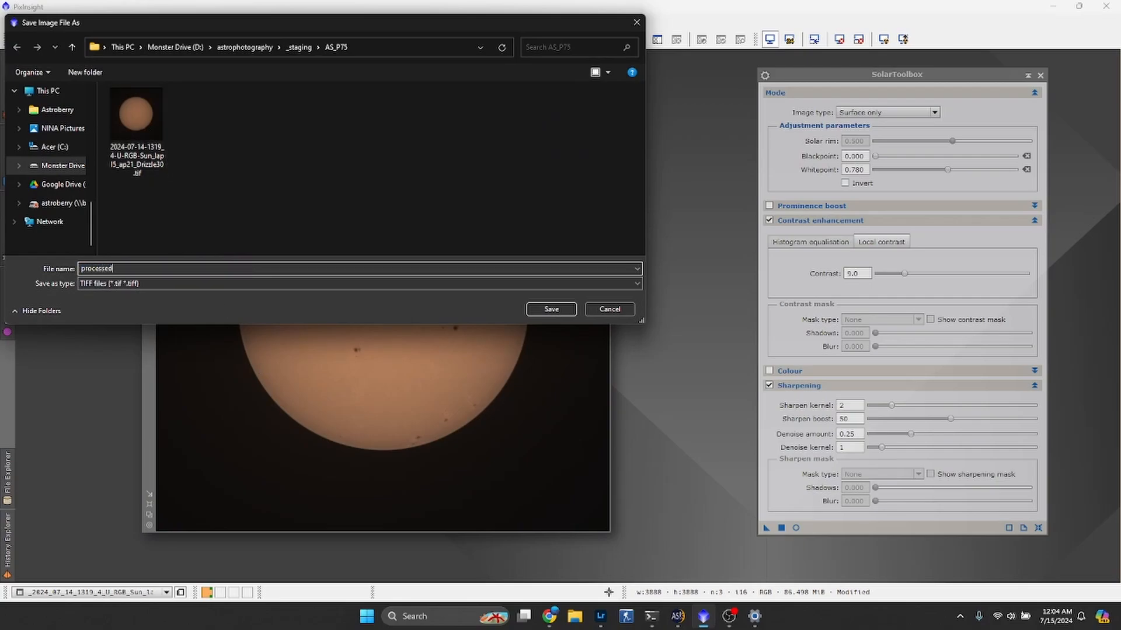
key("Return")
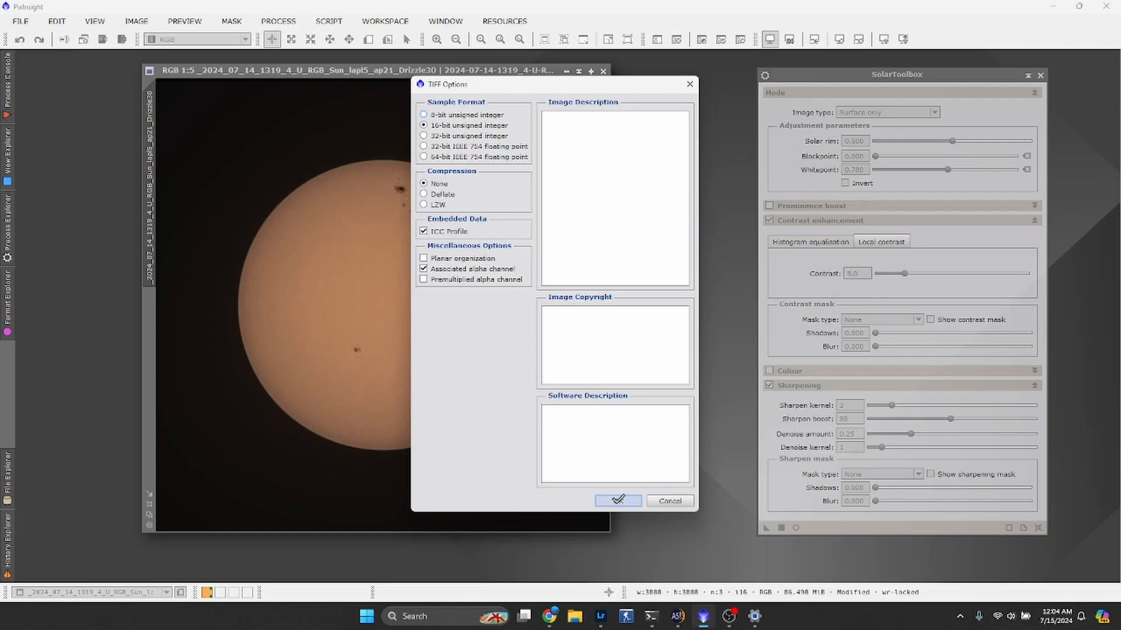
left_click(618, 500)
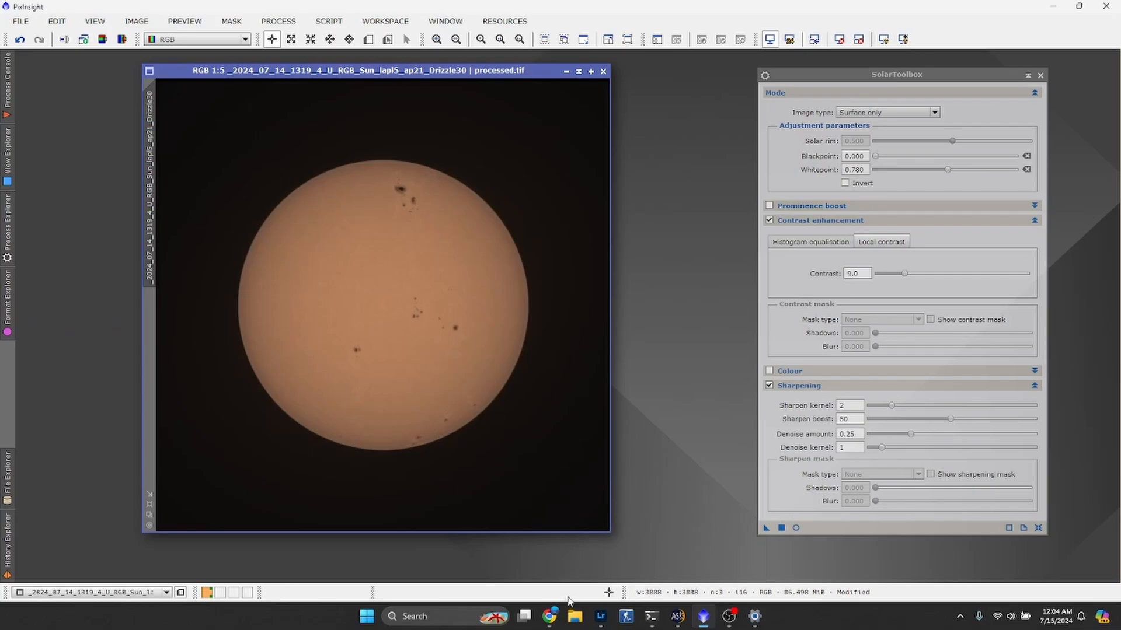
- Switch to Lightroom, look through the Sun album and open the composite photo of the transit in the single-photo view
left_click(600, 623)
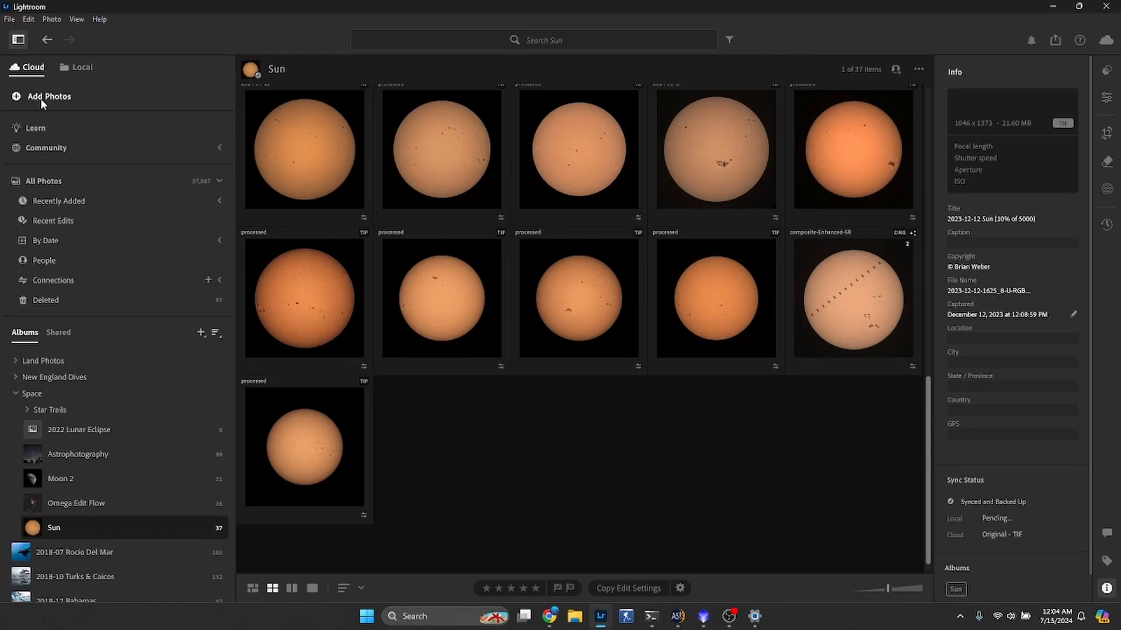
scroll(577, 231, "up", 10)
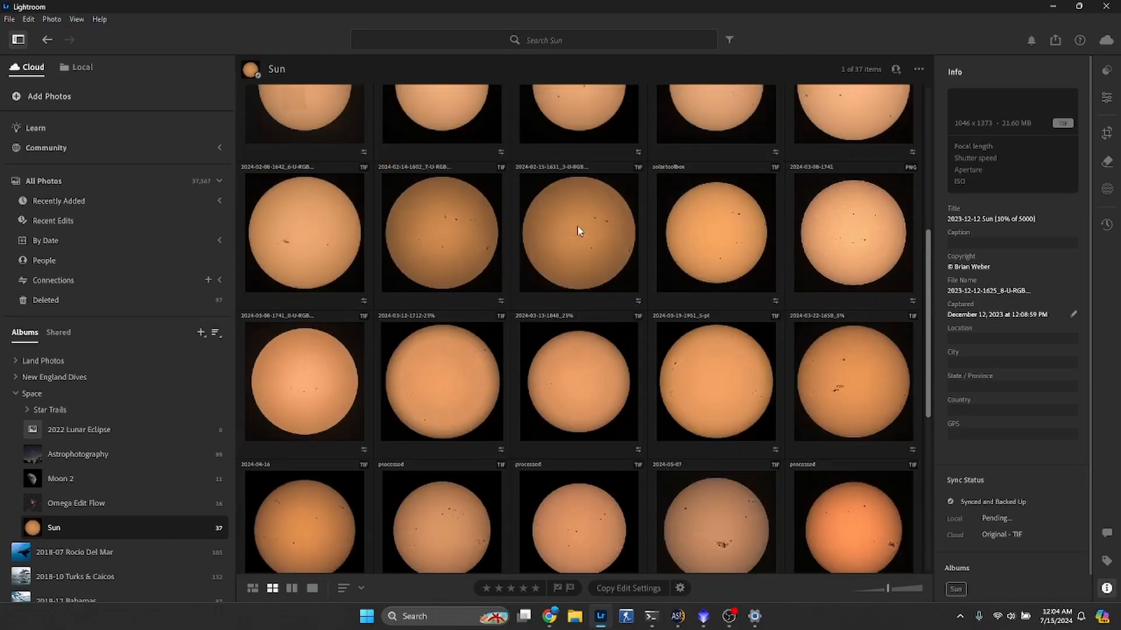
scroll(577, 231, "down", 10)
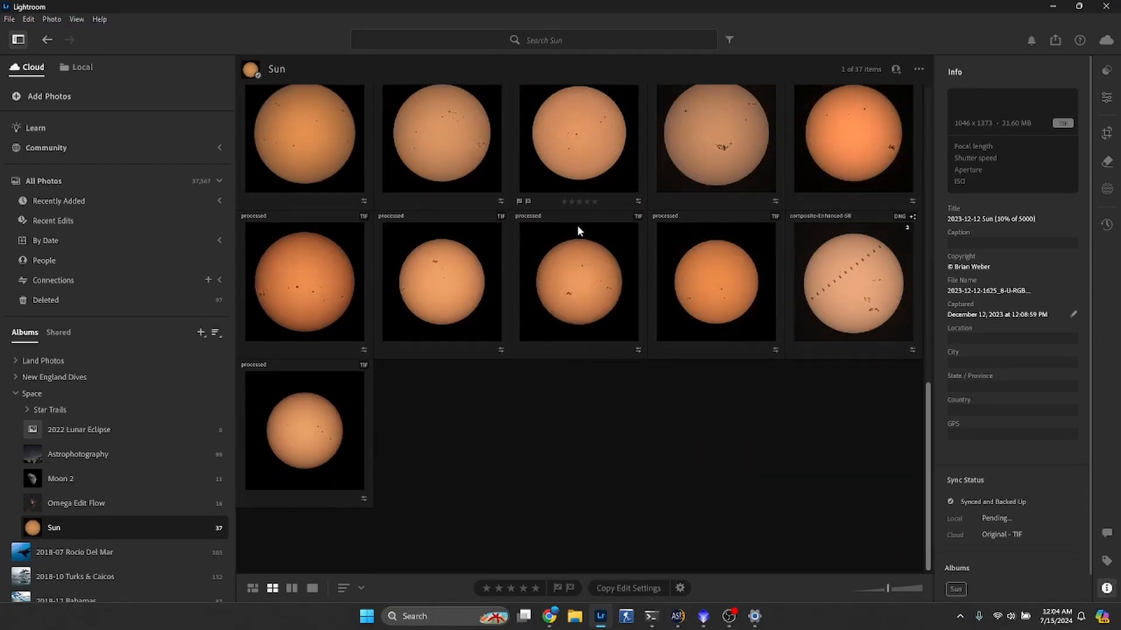
double_click(851, 280)
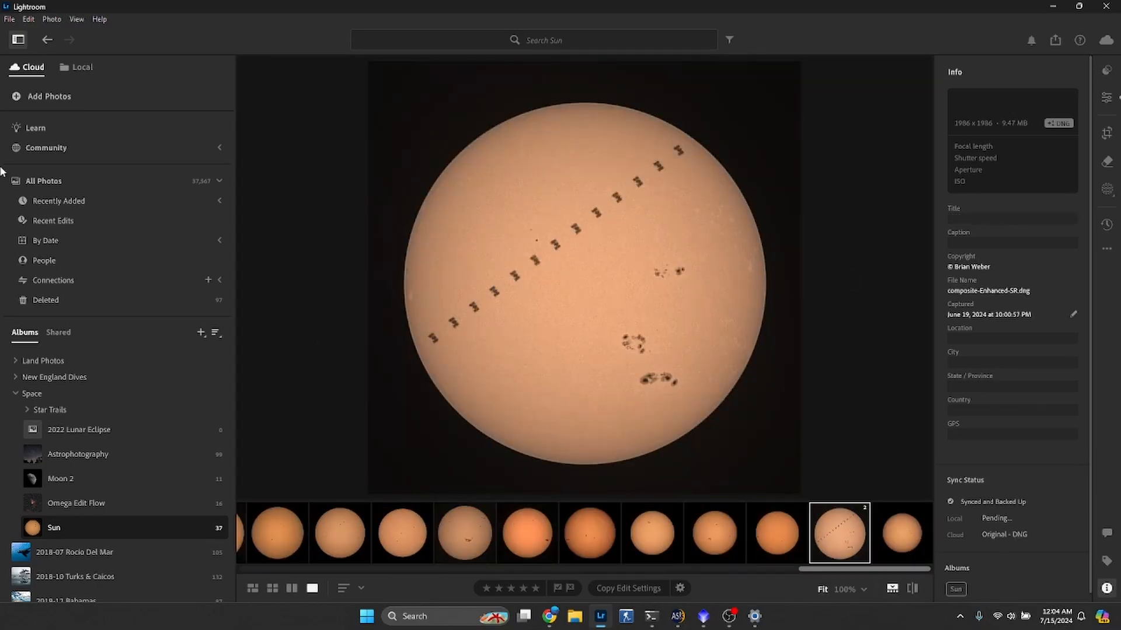
- Import processed.tif from the astrophotography folder _staging\AS_P75 into the Sun album
left_click(55, 98)
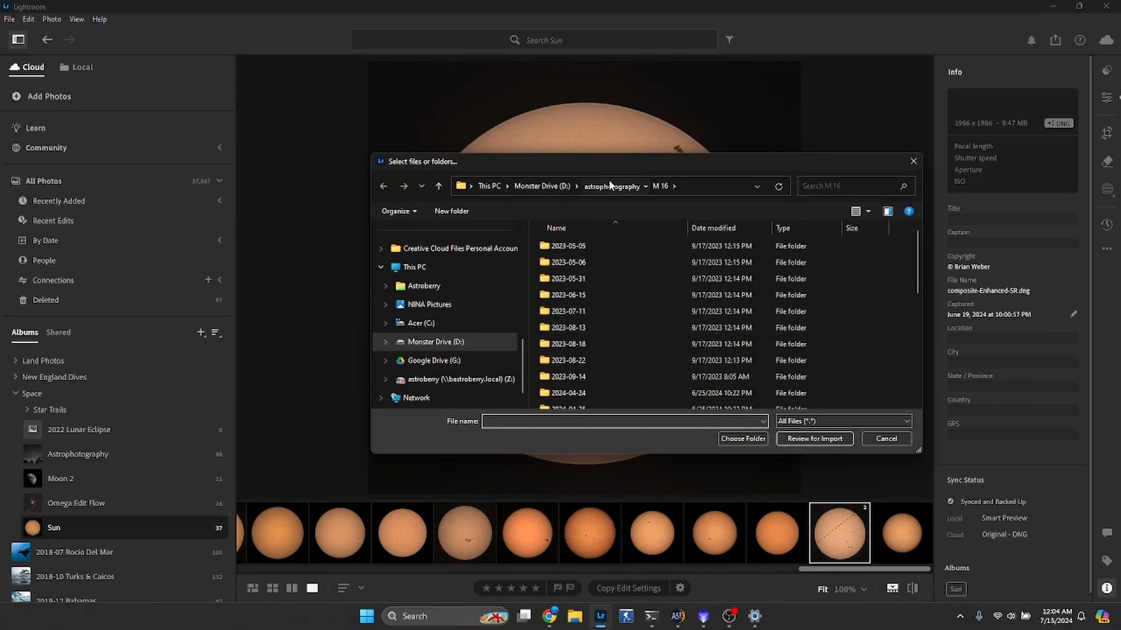
left_click(609, 186)
type("_stag")
key("Down")
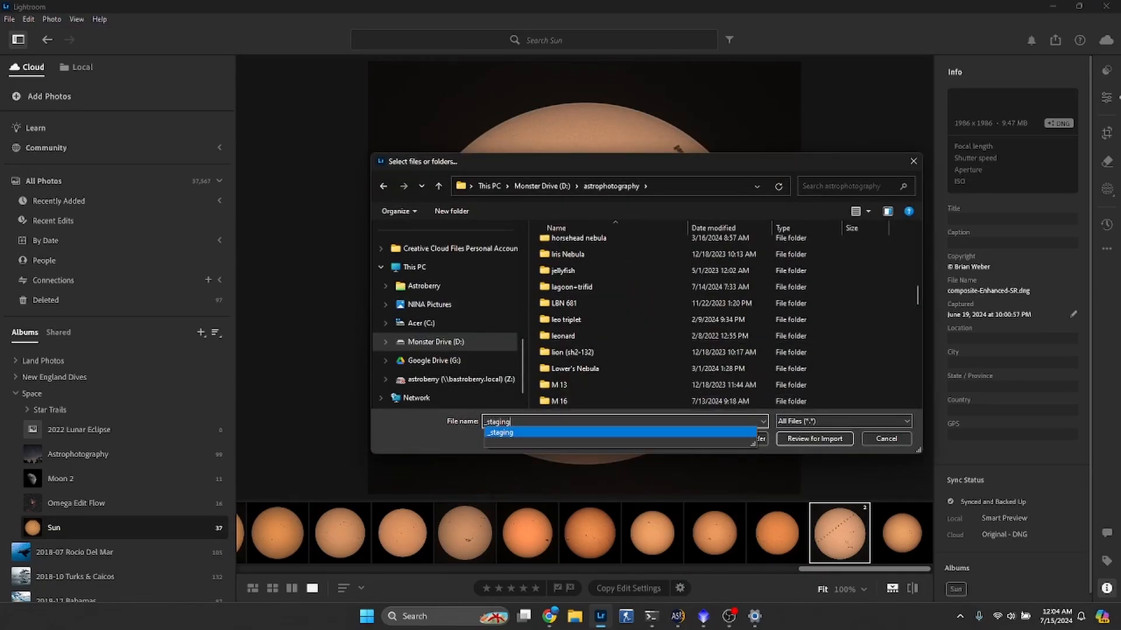
key("Return")
double_click(568, 252)
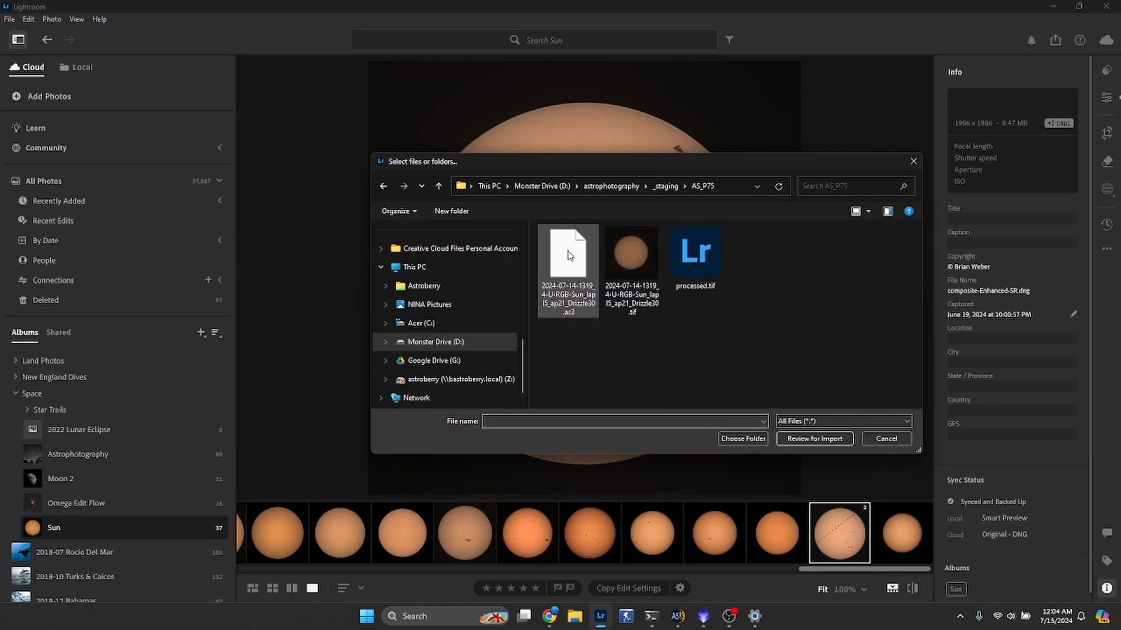
left_click(675, 256)
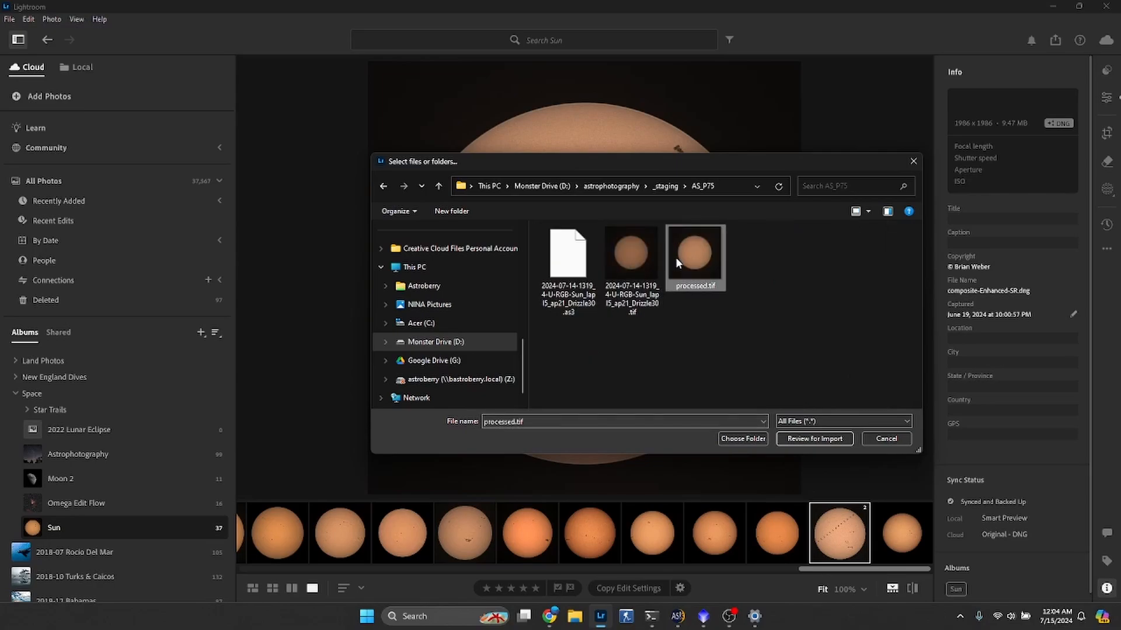
left_click(803, 439)
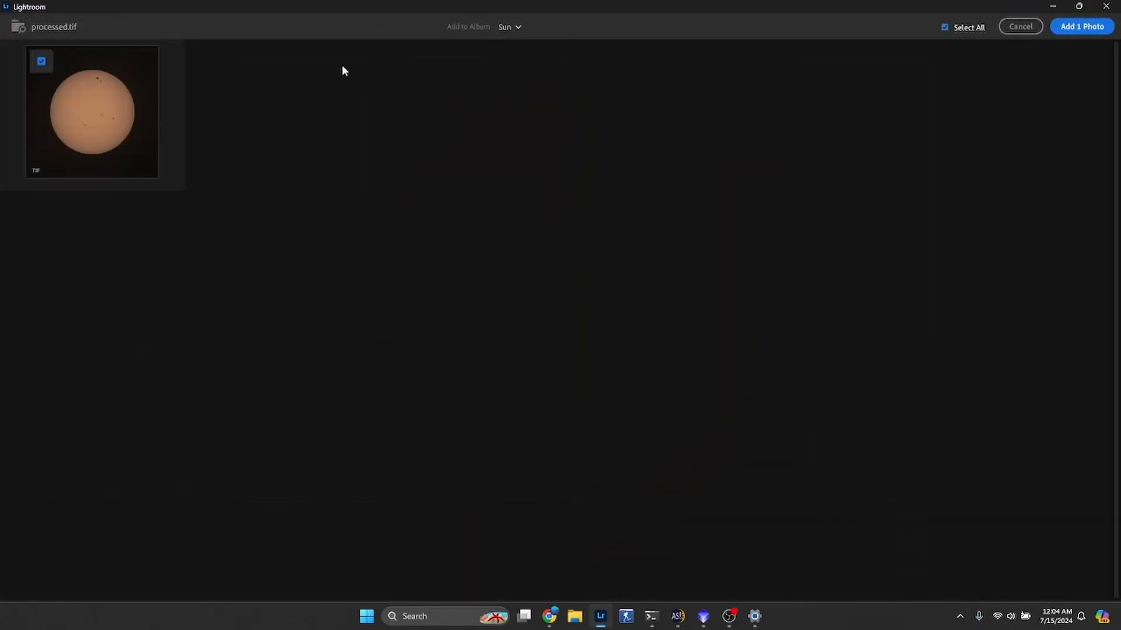
left_click(1075, 28)
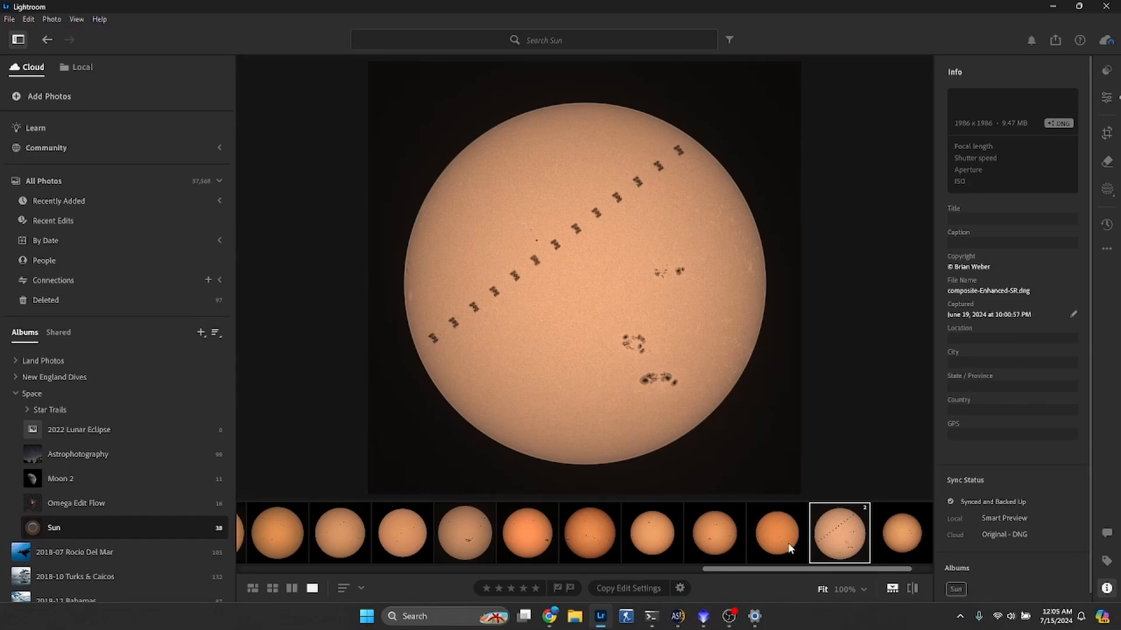
- Copy the edit settings of the June 13, 2024 sun photo and paste them onto the newly imported processed.tif
left_click(908, 519)
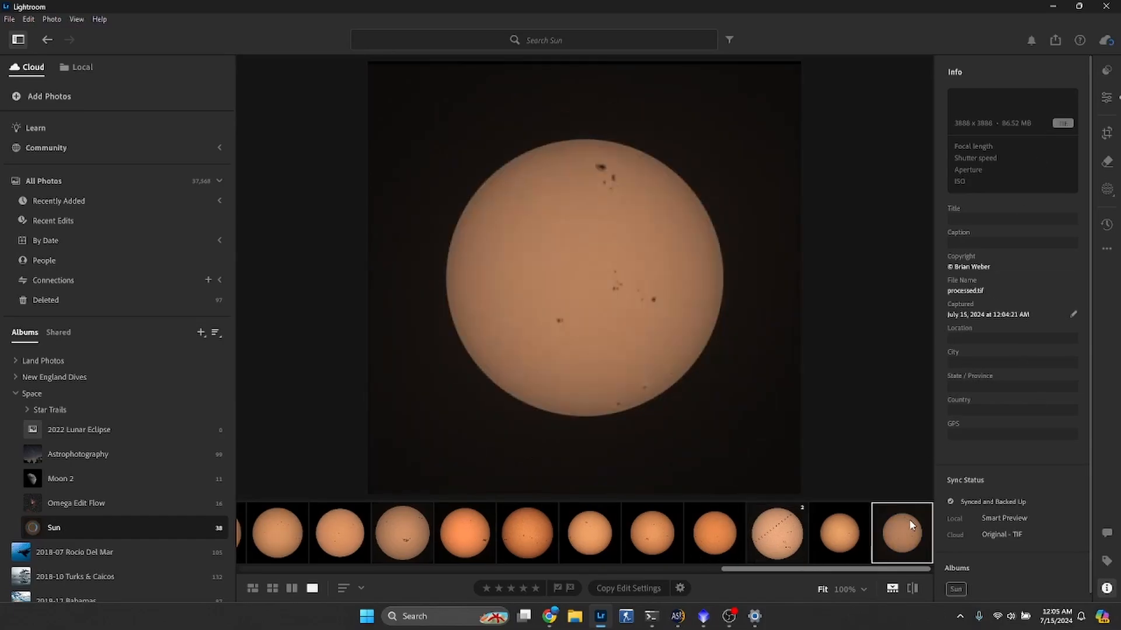
left_click(724, 543)
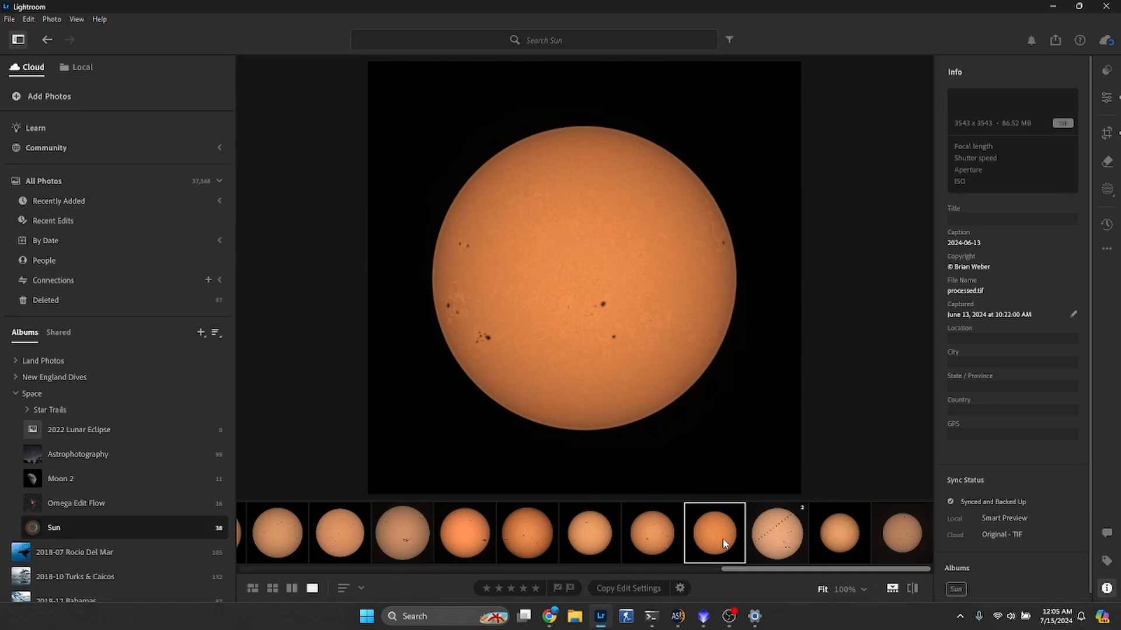
key("ctrl+c")
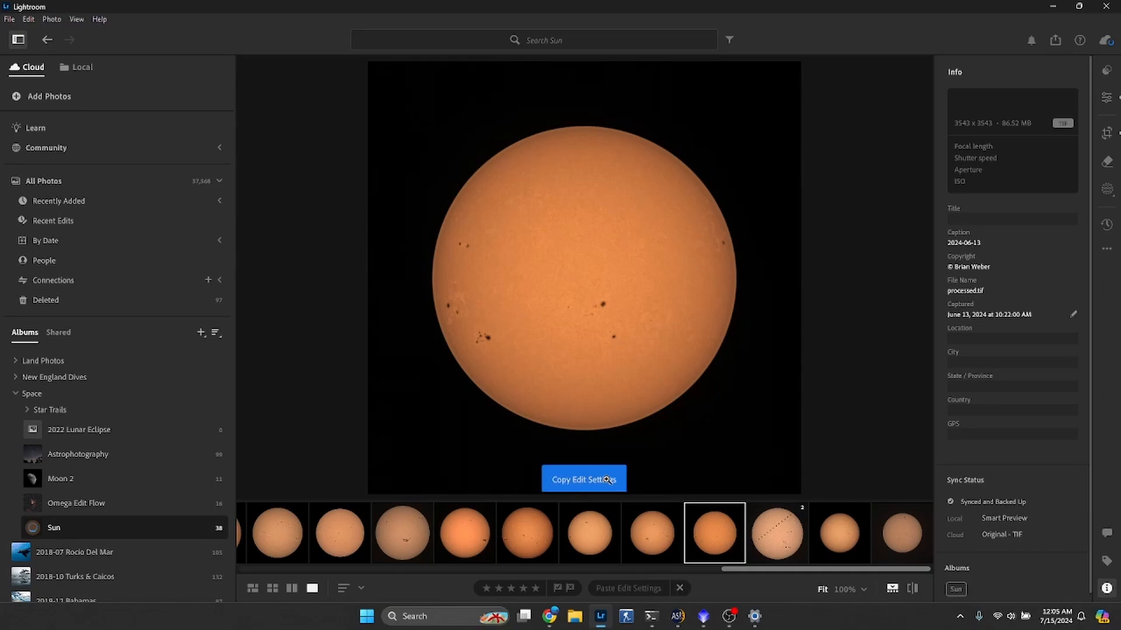
left_click(897, 528)
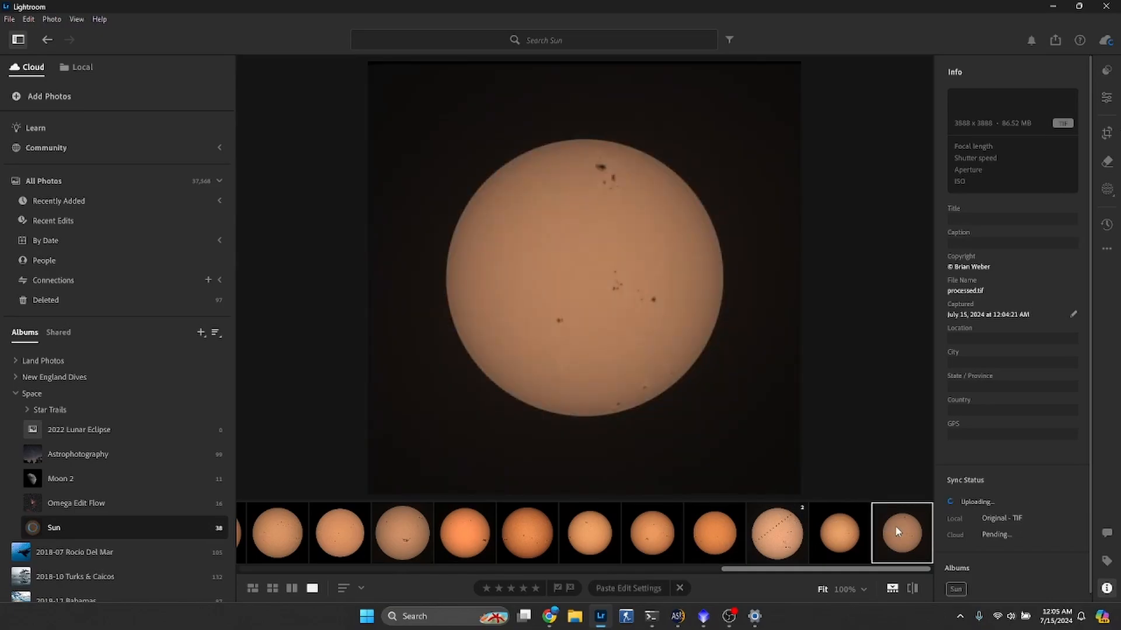
key("ctrl+v")
- Discard the copied edit settings, copy them again from the June 13 sun photo and reapply them to the new photo
left_click(702, 536)
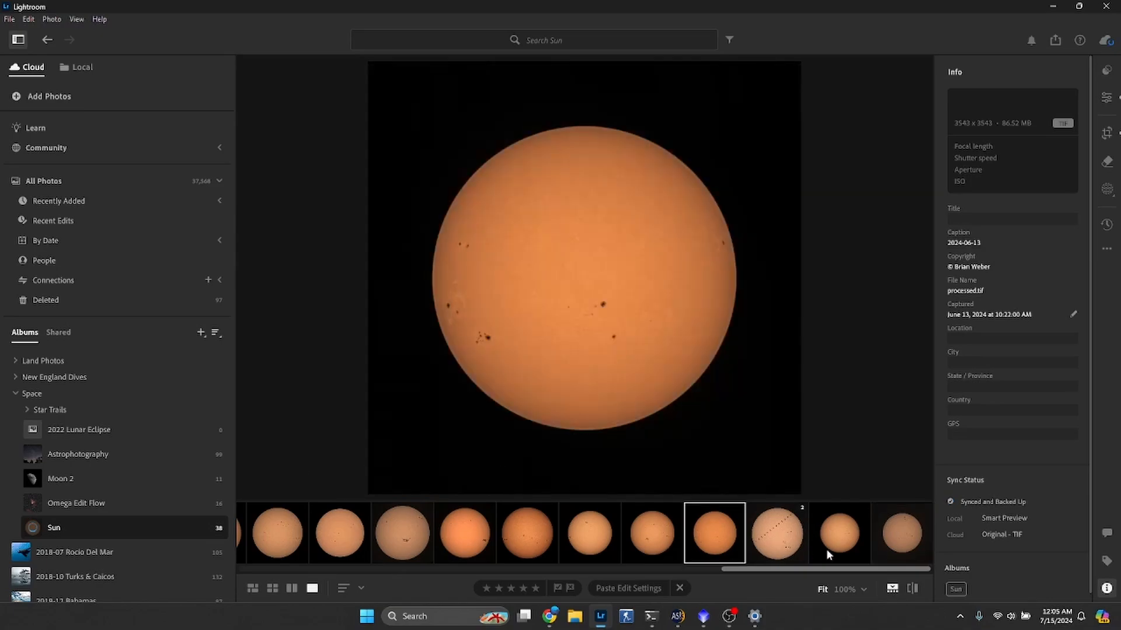
left_click(924, 523)
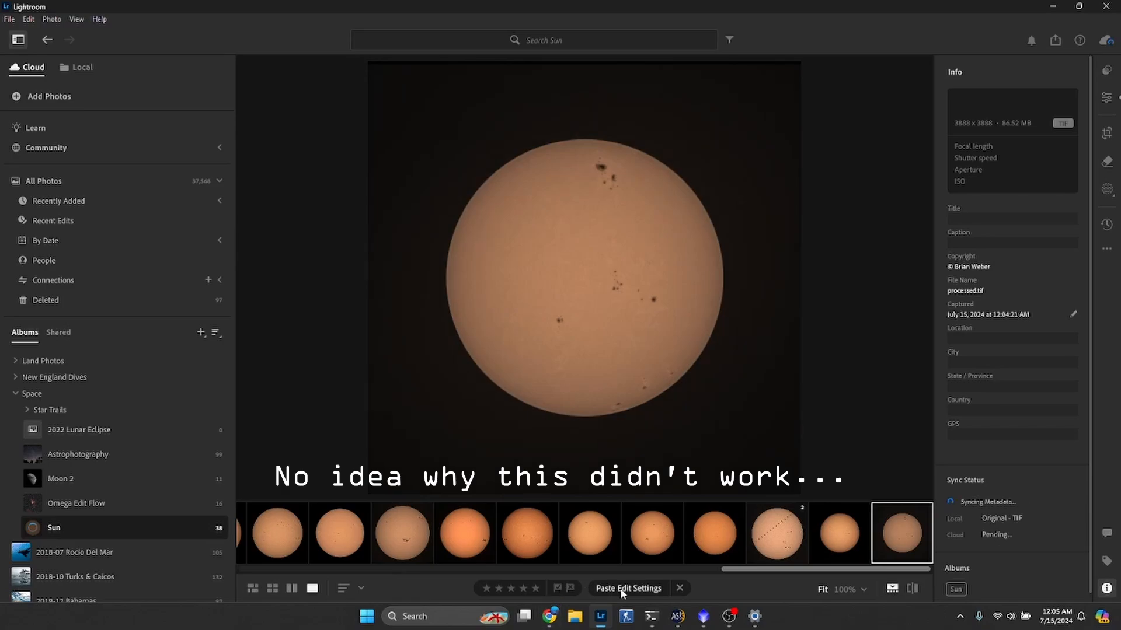
left_click(680, 588)
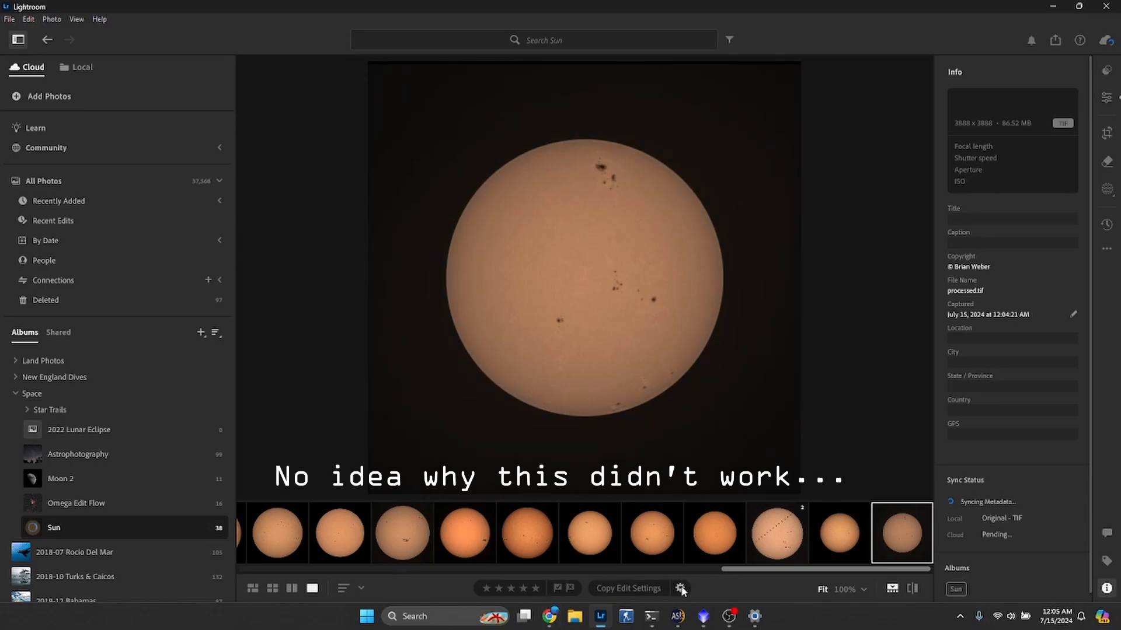
left_click(635, 586)
left_click(712, 535)
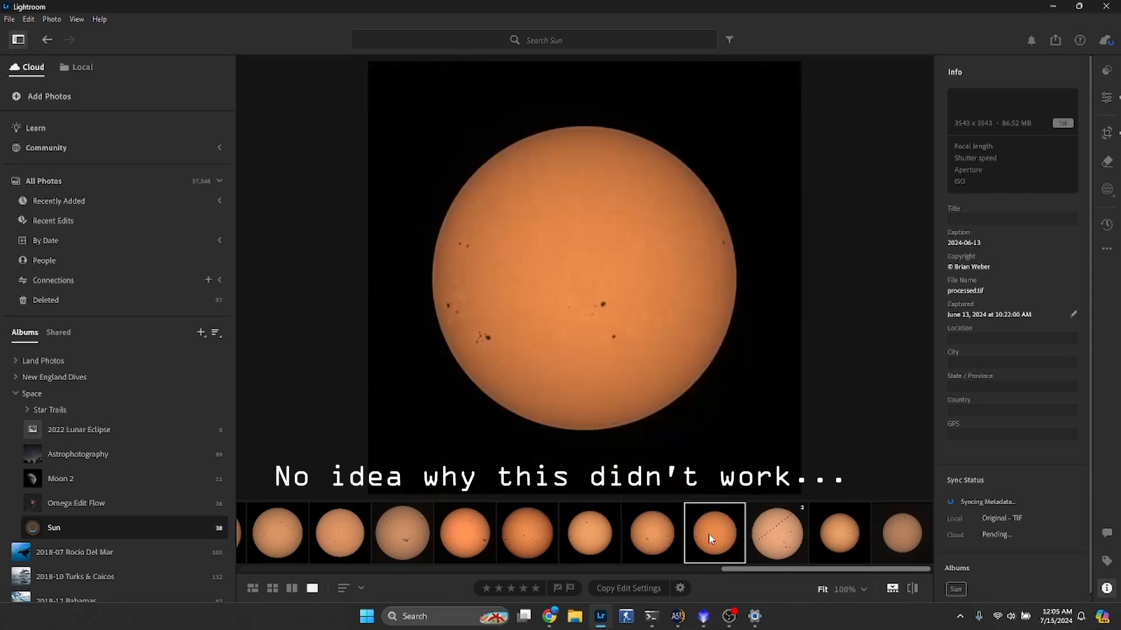
left_click(885, 531)
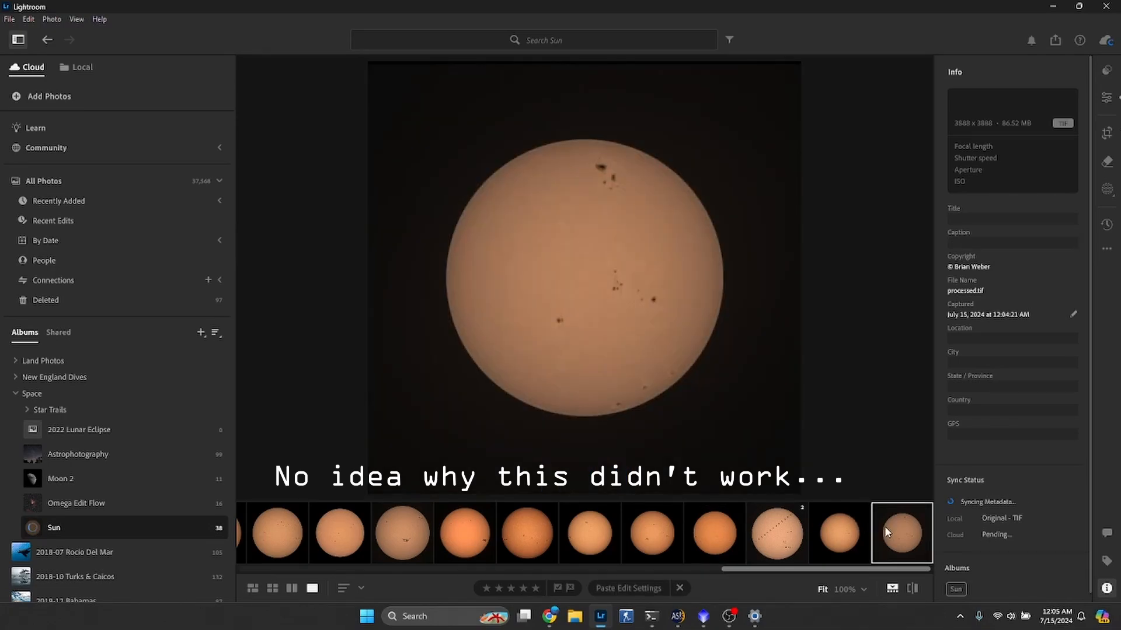
key("ctrl+v")
- Open the edit controls for the new sun photo and set Clarity to +24 and Dehaze to +26
left_click(1106, 97)
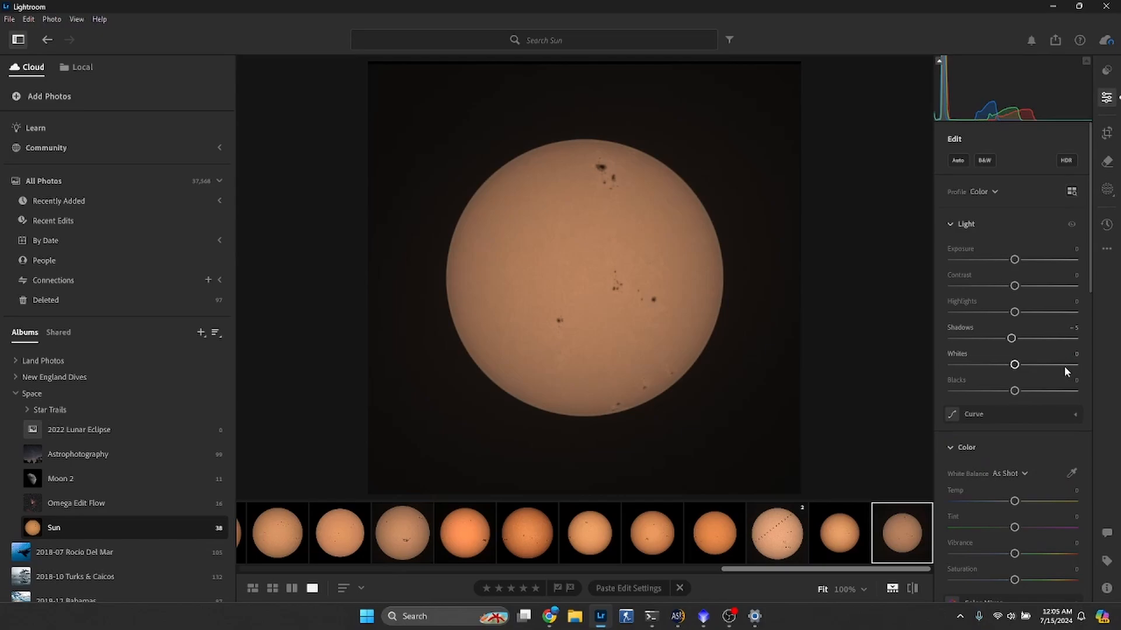
scroll(1063, 366, "down", 6)
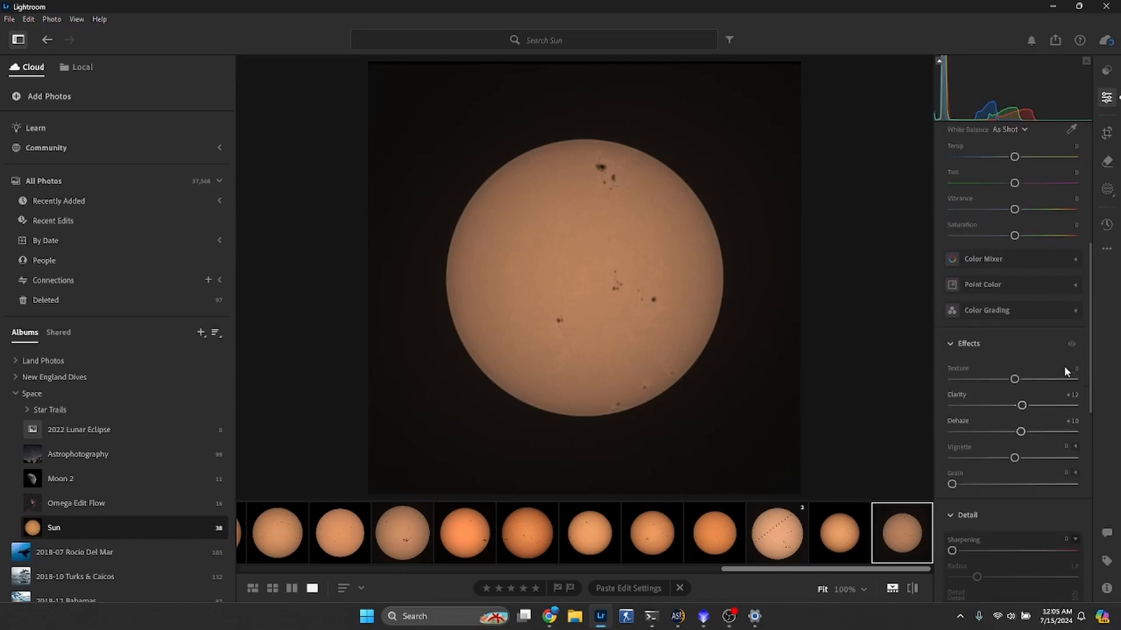
scroll(1064, 366, "down", 1)
left_click_drag(1021, 424, 1029, 399)
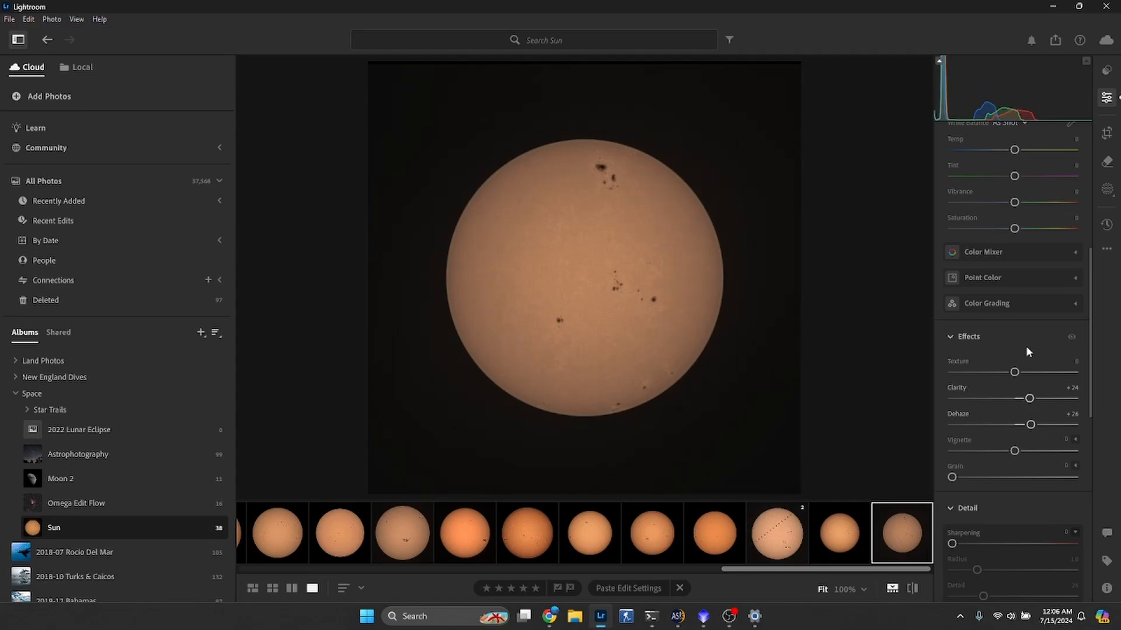
- Lower the new sun photo's Shadows to -77 and Highlights to -7
scroll(1027, 351, "up", 6)
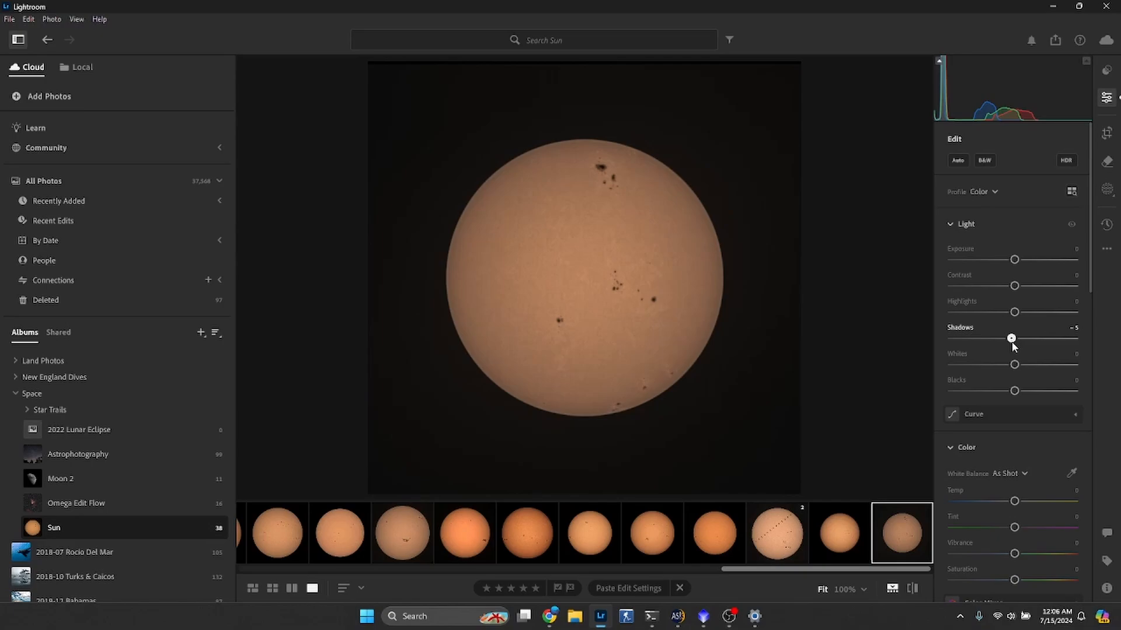
left_click_drag(1011, 341, 964, 359)
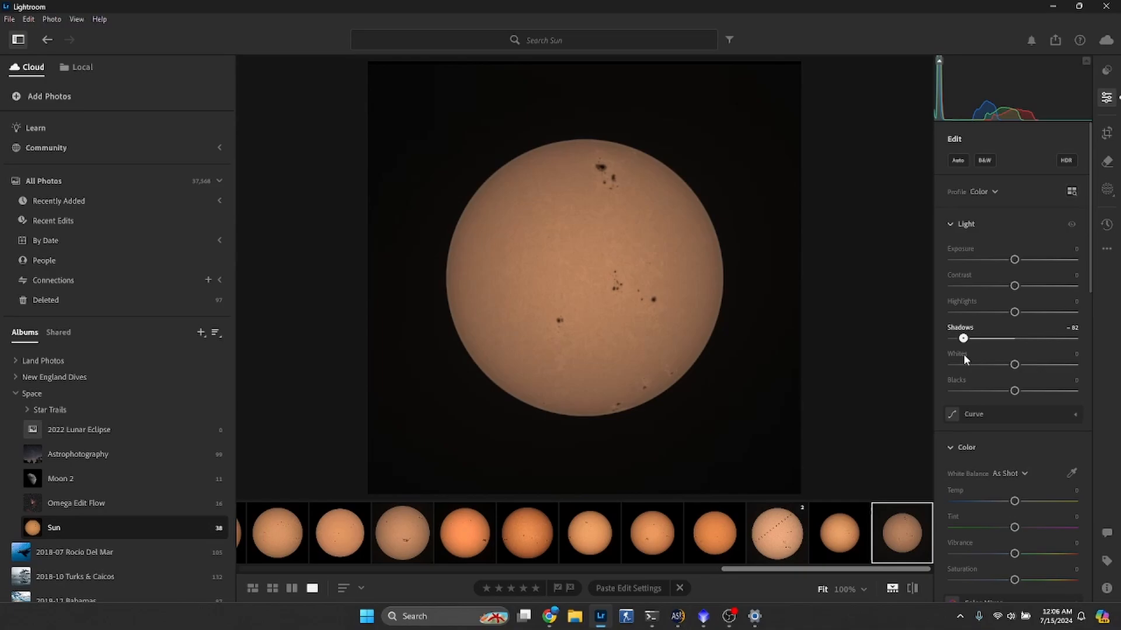
mouse_move(963, 353)
left_mouse_down()
mouse_move(997, 348)
mouse_move(967, 352)
left_mouse_up()
left_click_drag(1014, 316, 1010, 315)
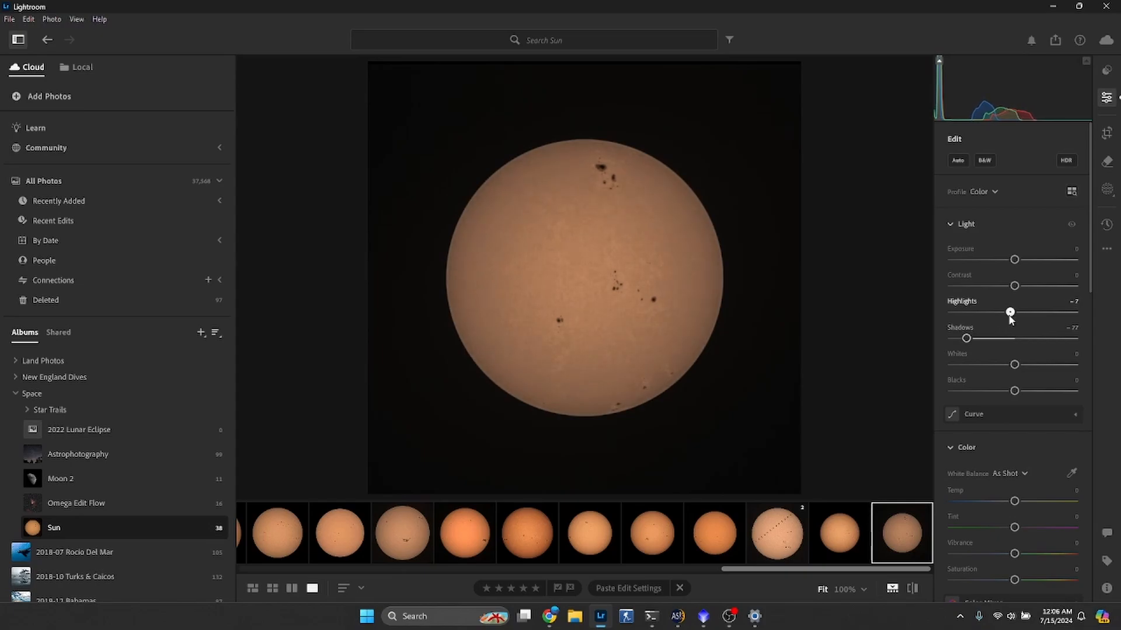
- Set the sun photo's Exposure to +0.09 and Saturation to +25, trying a greener Tint in between and resetting it
left_click_drag(1015, 261, 1017, 262)
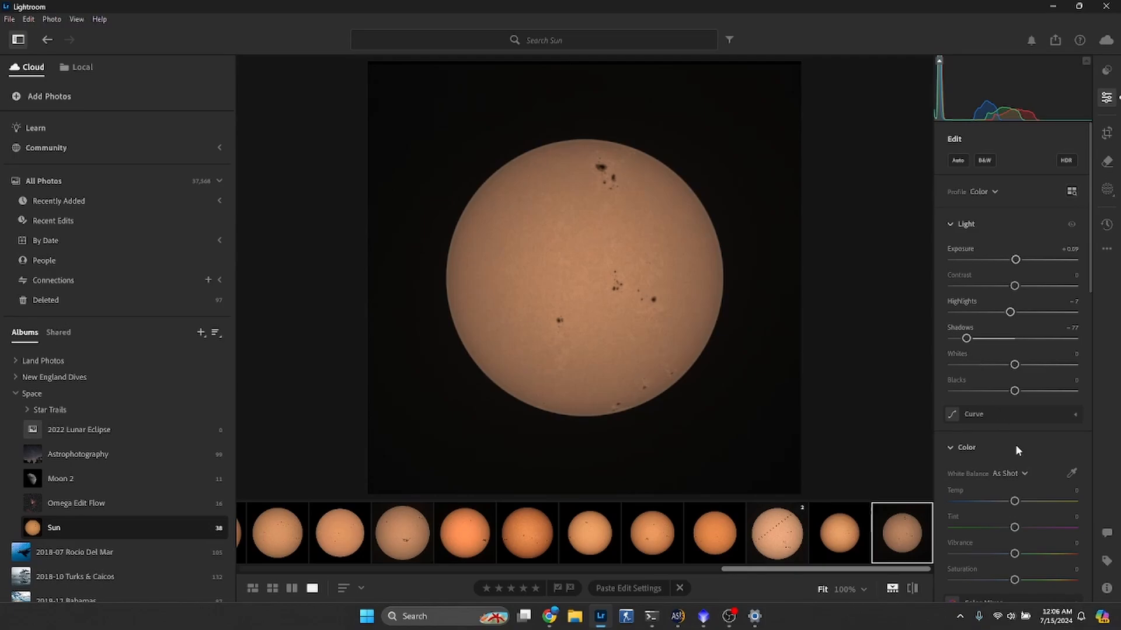
scroll(1017, 449, "down", 1)
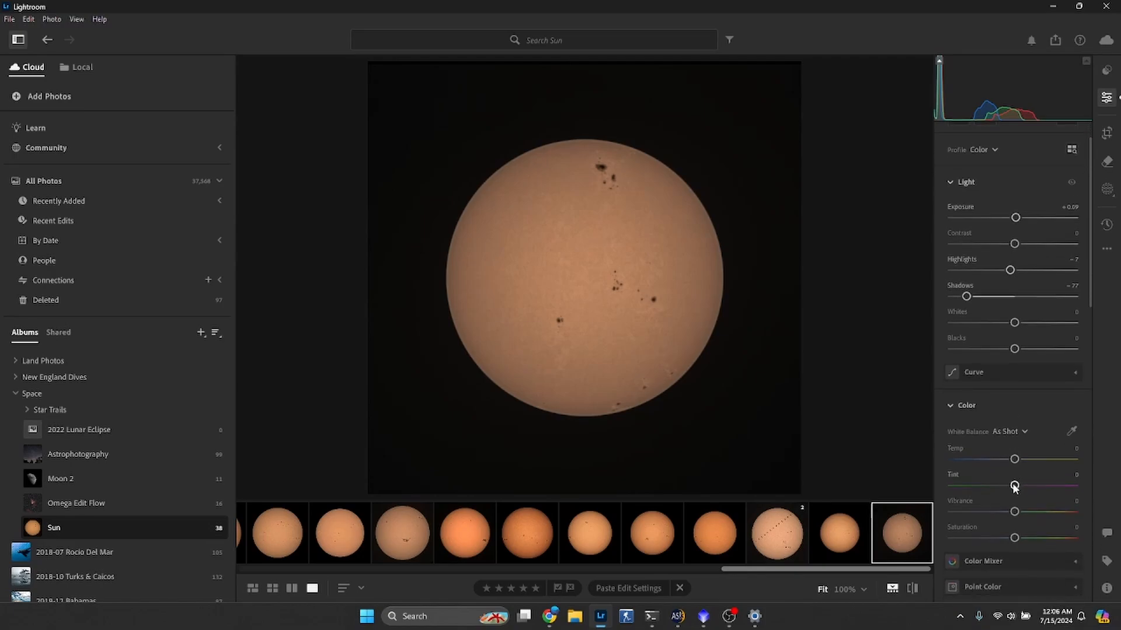
left_click_drag(1014, 486, 983, 487)
double_click(983, 488)
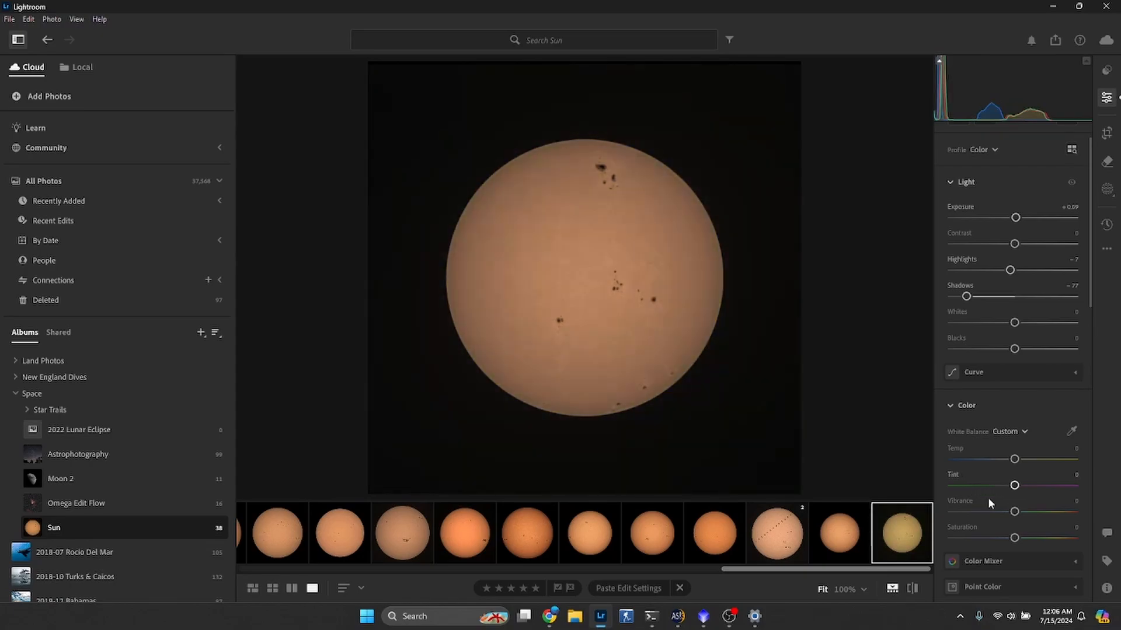
left_click_drag(1014, 538, 1025, 538)
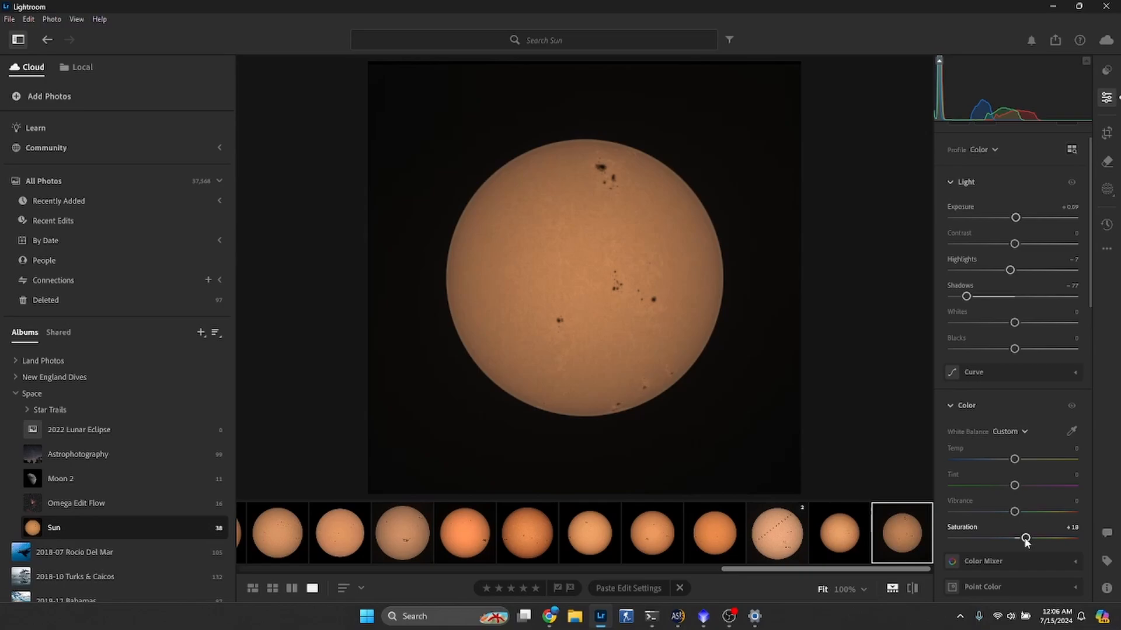
left_click_drag(1025, 538, 1029, 538)
- Rotate the sun photo 90° clockwise and straighten it to +6.73
key("c")
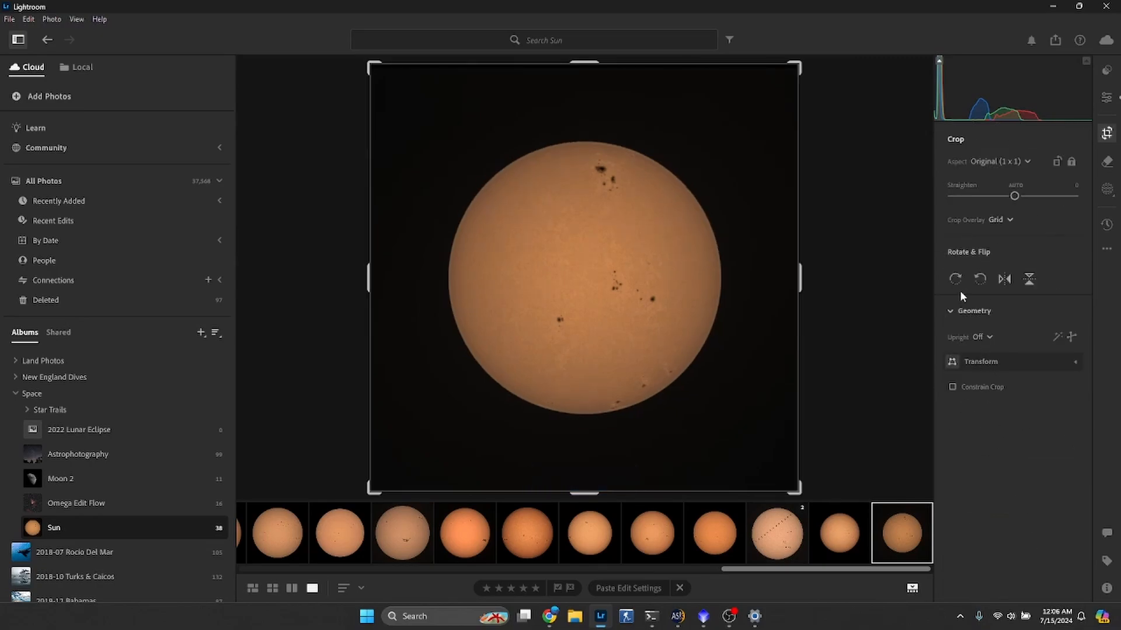
left_click(962, 281)
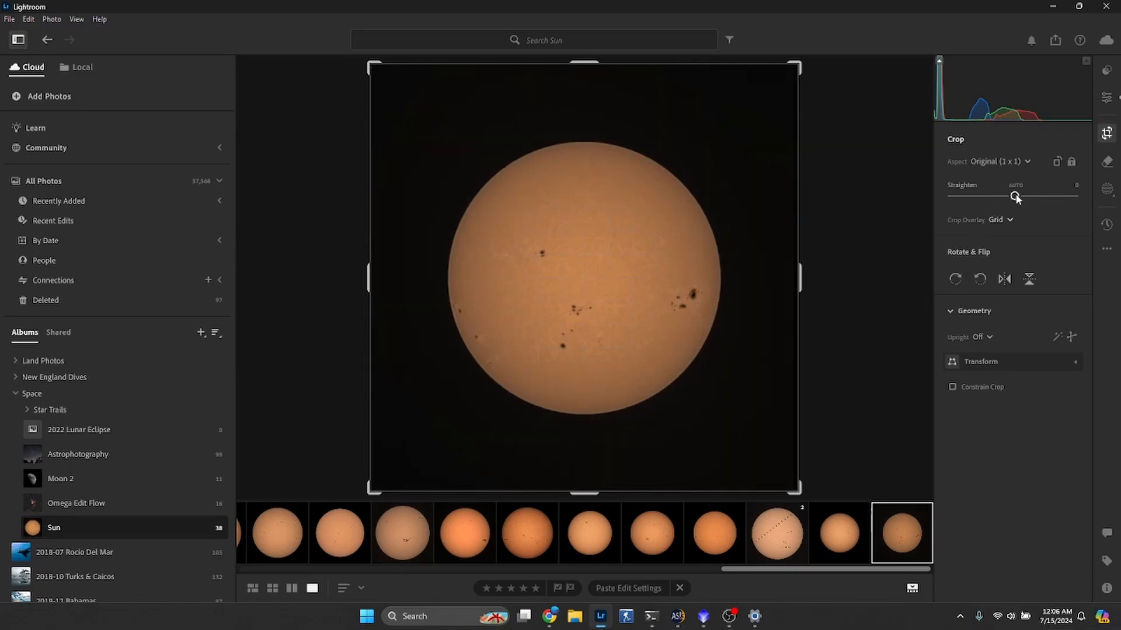
left_click_drag(1016, 198, 1026, 199)
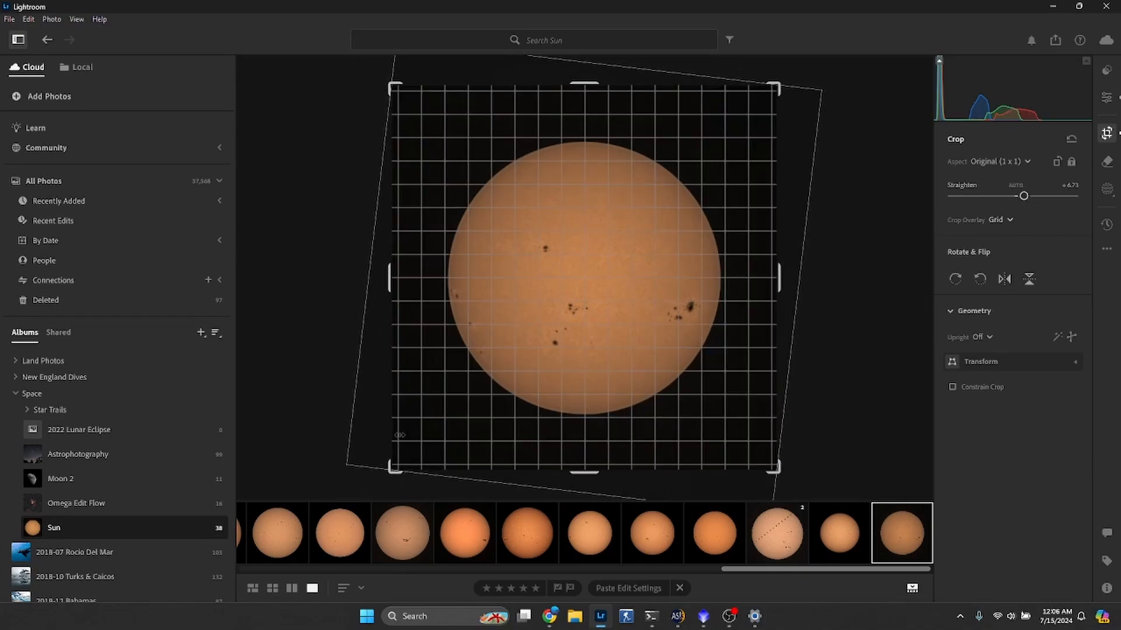
- Tighten the square crop around the solar disc, reposition the image inside the frame and apply the crop
left_click_drag(393, 470, 433, 442)
left_click_drag(528, 365, 551, 348)
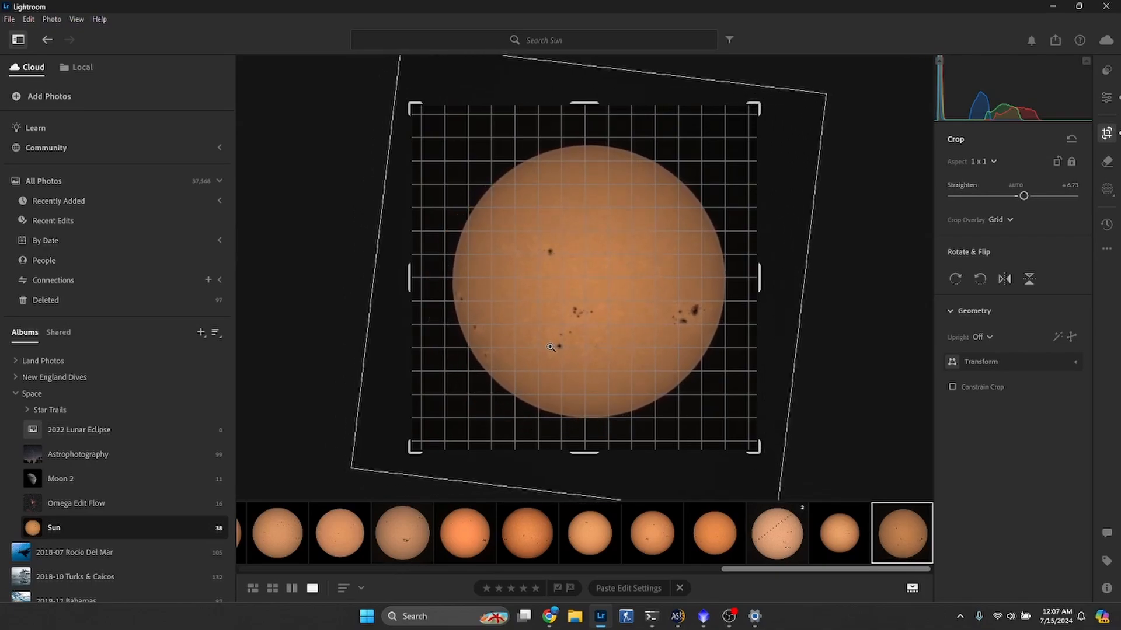
key("Return")
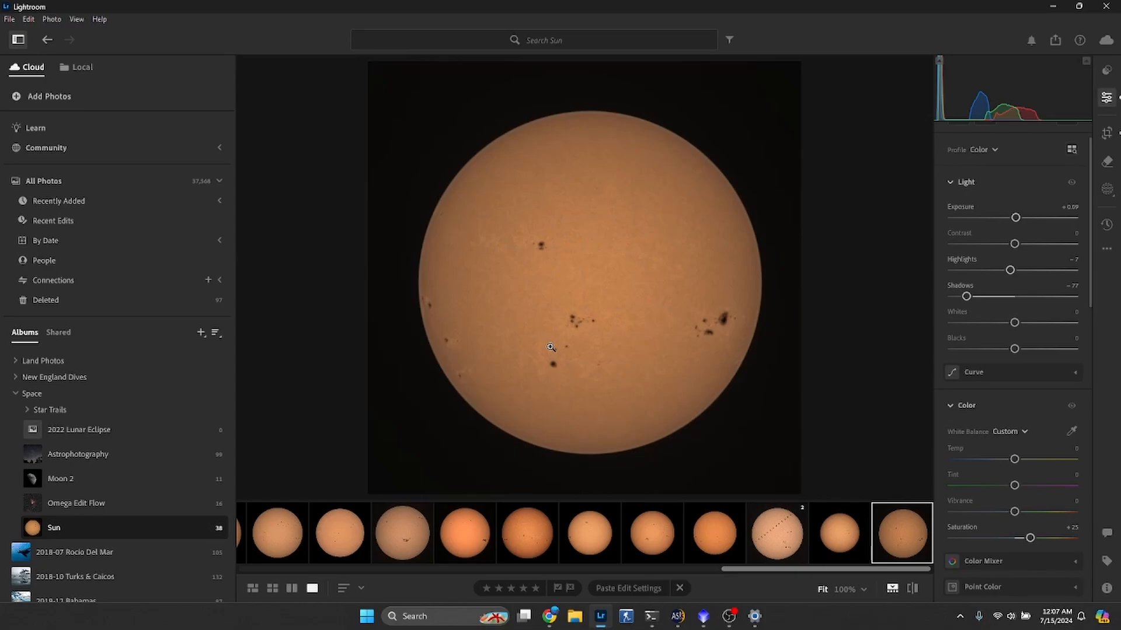
- Check the sunspot group at the disc's edge up close and set the manual noise reduction Luminance to 15
left_click(738, 325)
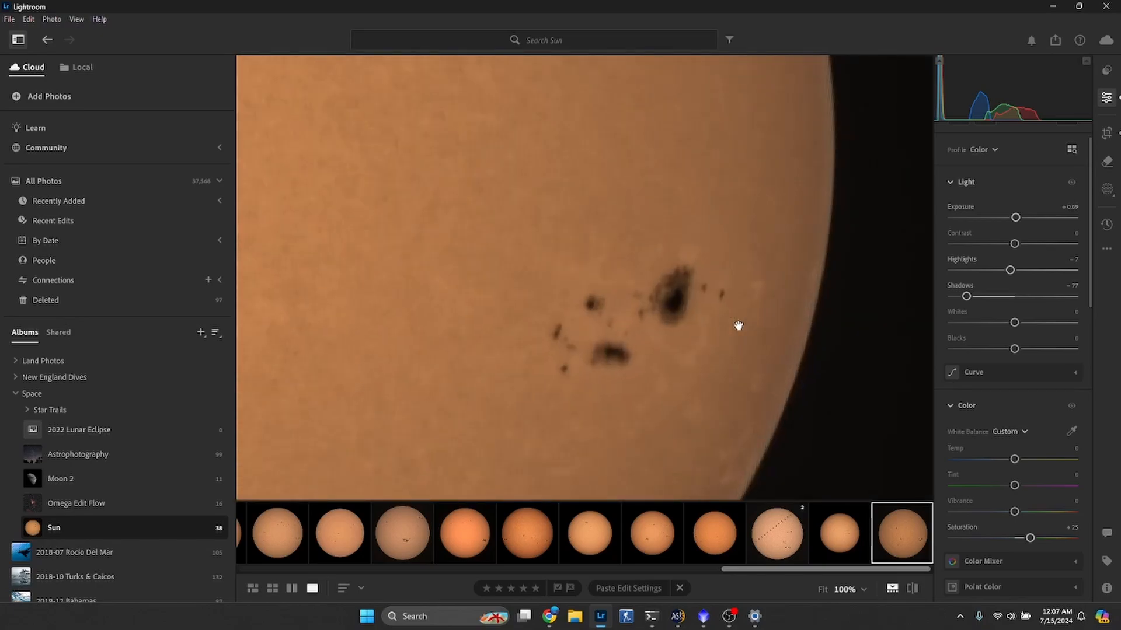
left_click(650, 325)
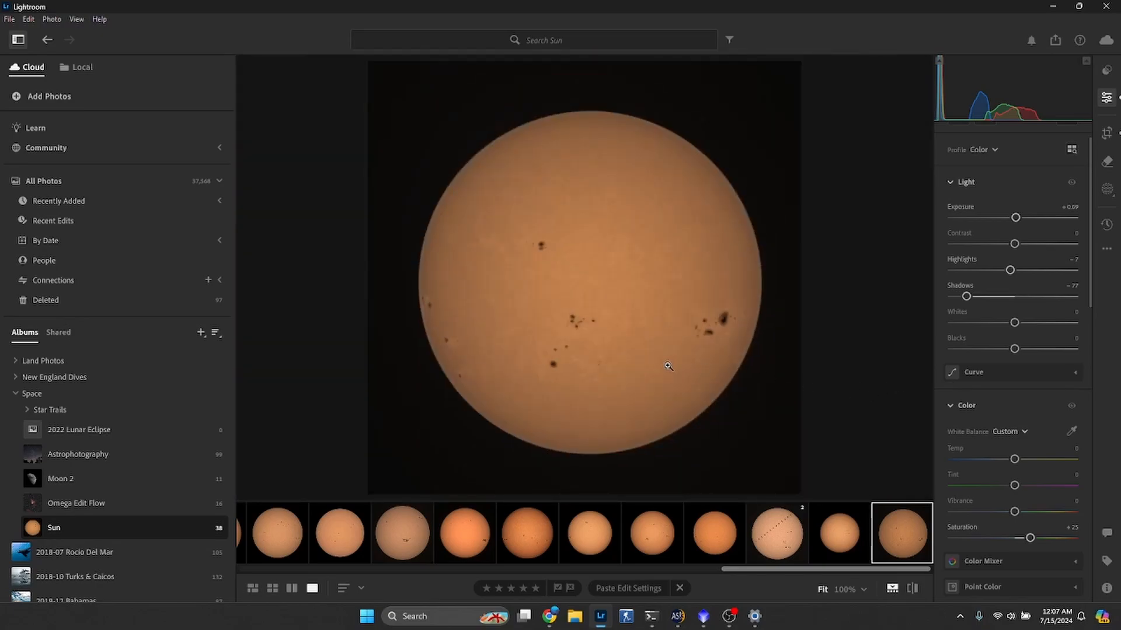
scroll(981, 469, "down", 5)
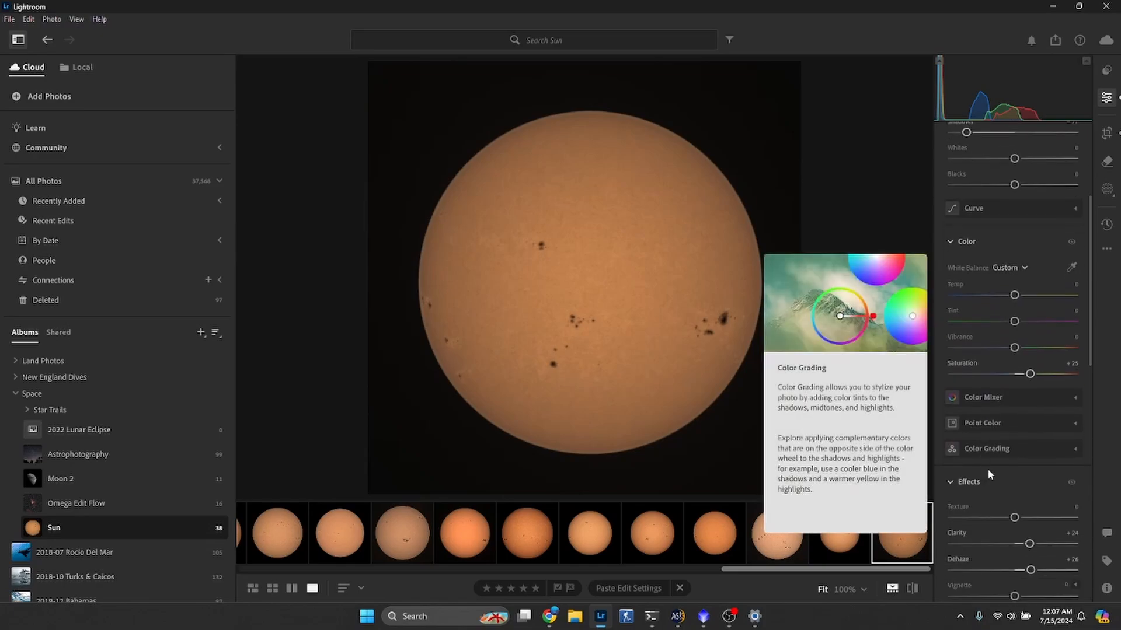
scroll(1030, 481, "down", 5)
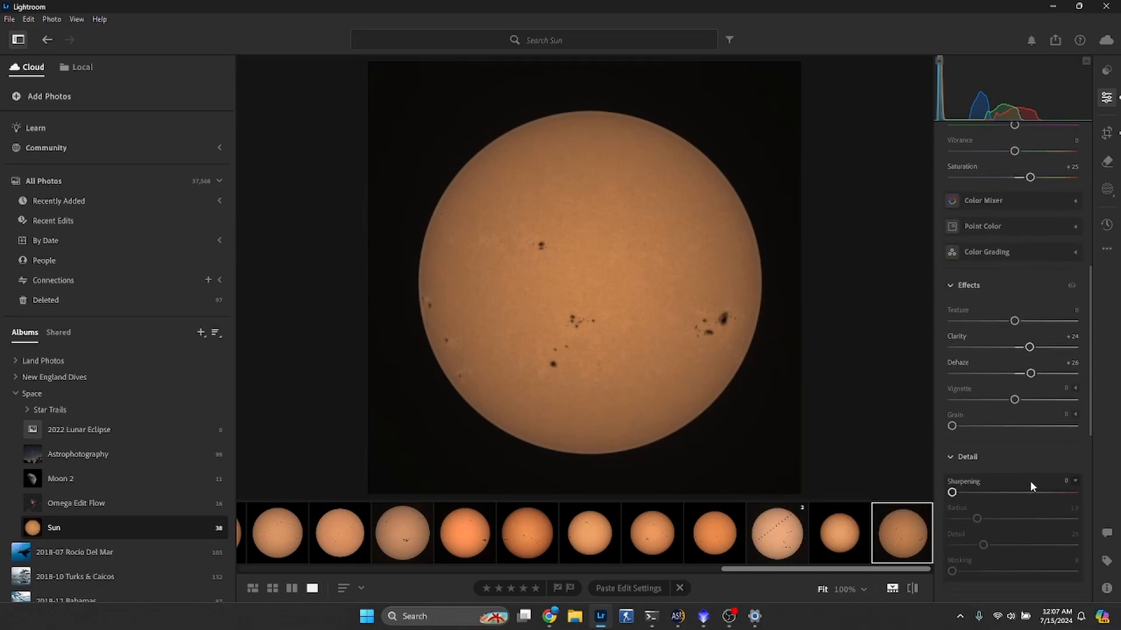
scroll(1030, 481, "down", 2)
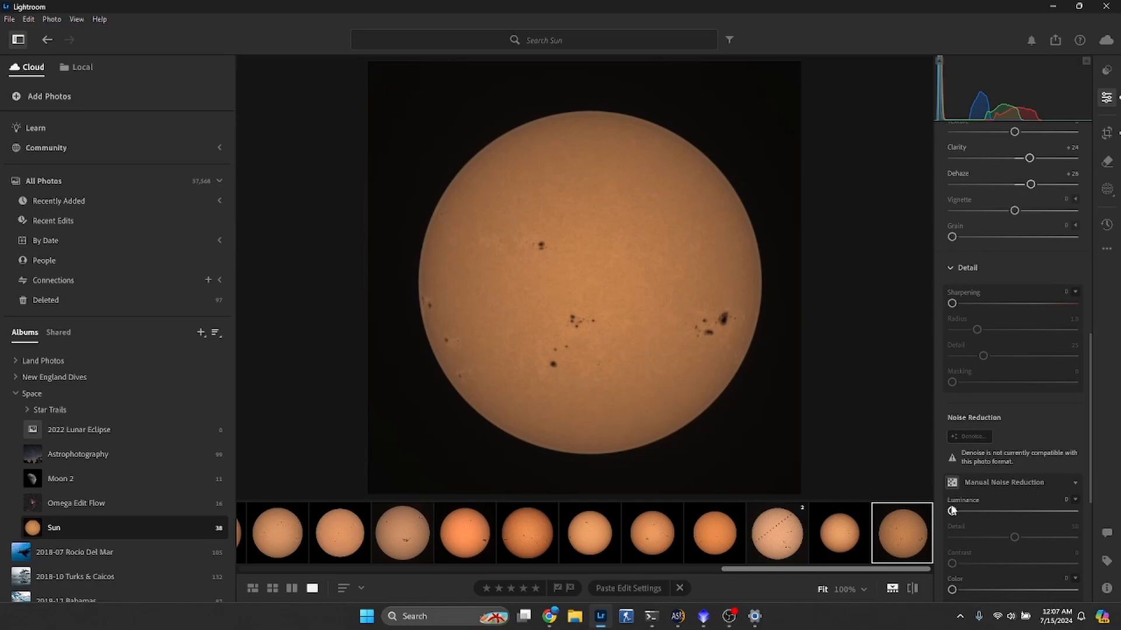
left_click_drag(951, 512, 971, 519)
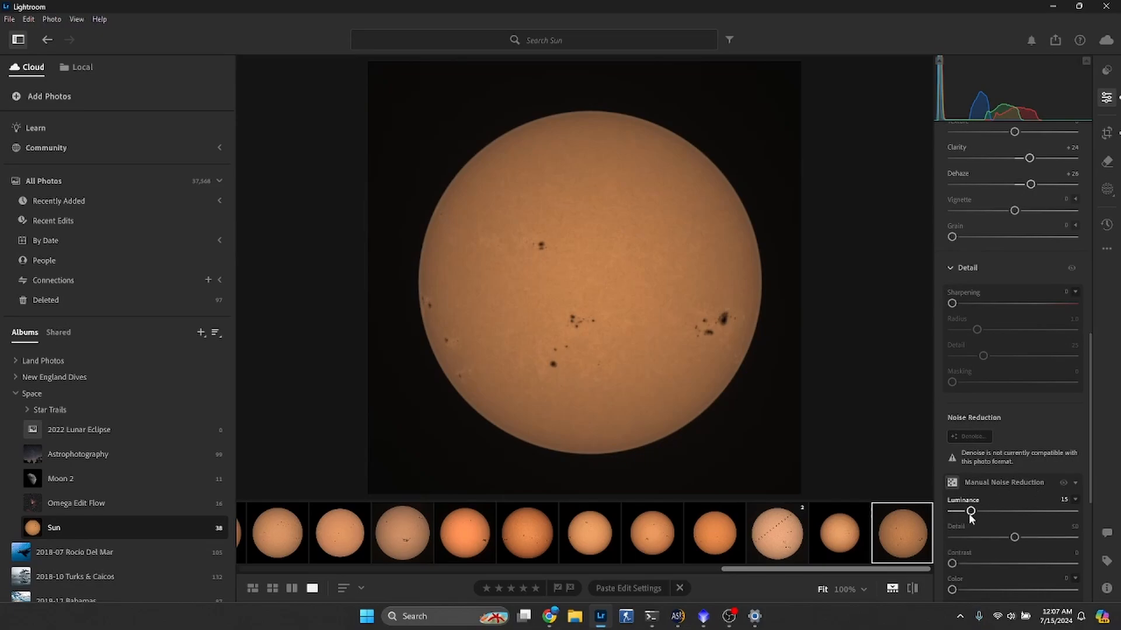